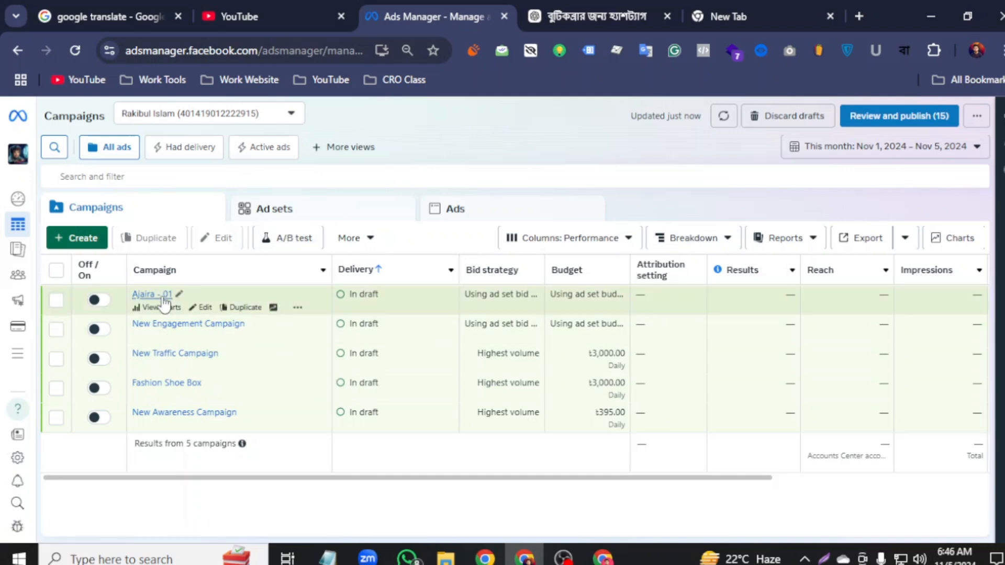
# Step: Open the Audiences tool in a new browser tab and start creating a saved audience
pyautogui.click(29, 356)
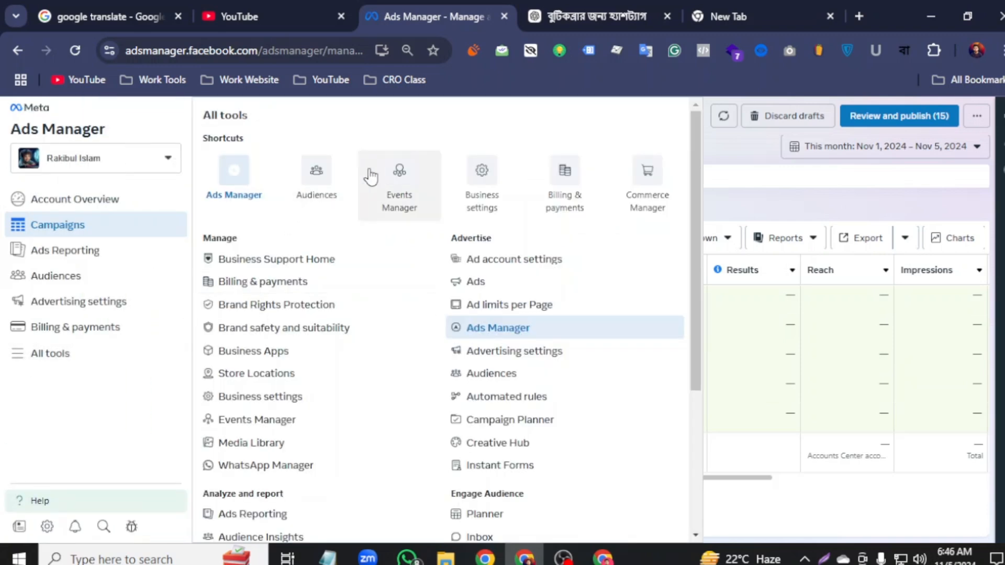
pyautogui.rightClick(314, 177)
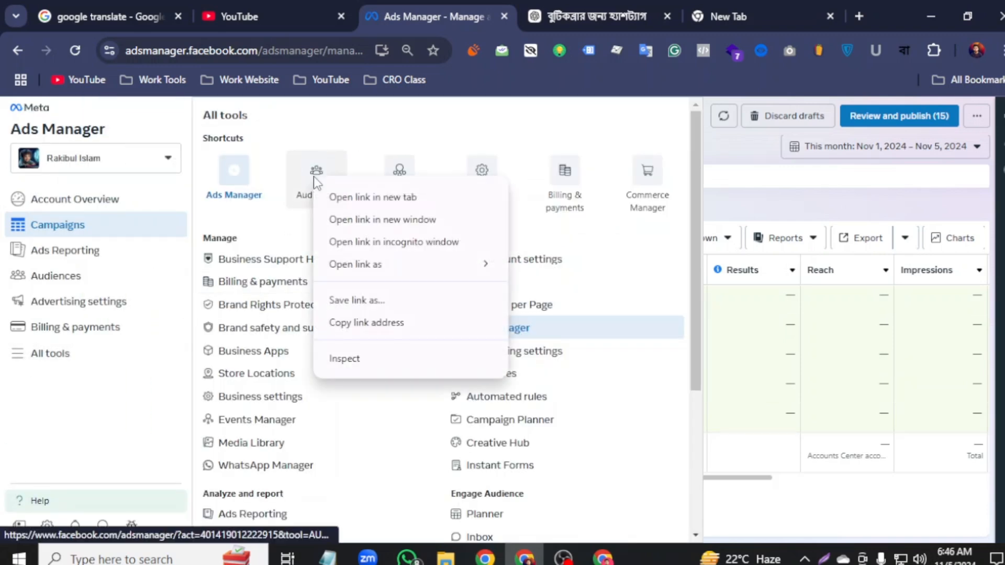
pyautogui.click(357, 202)
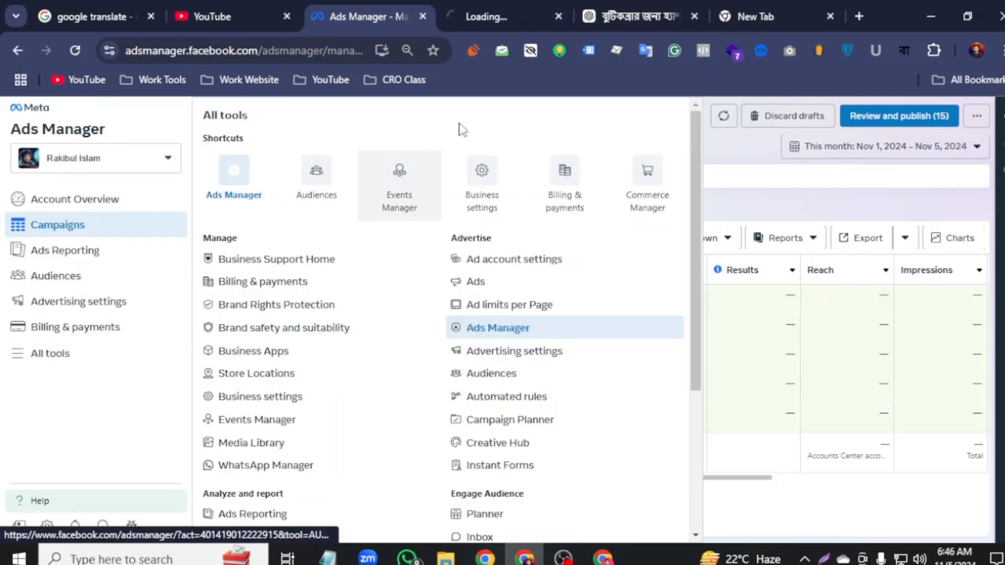
pyautogui.click(507, 18)
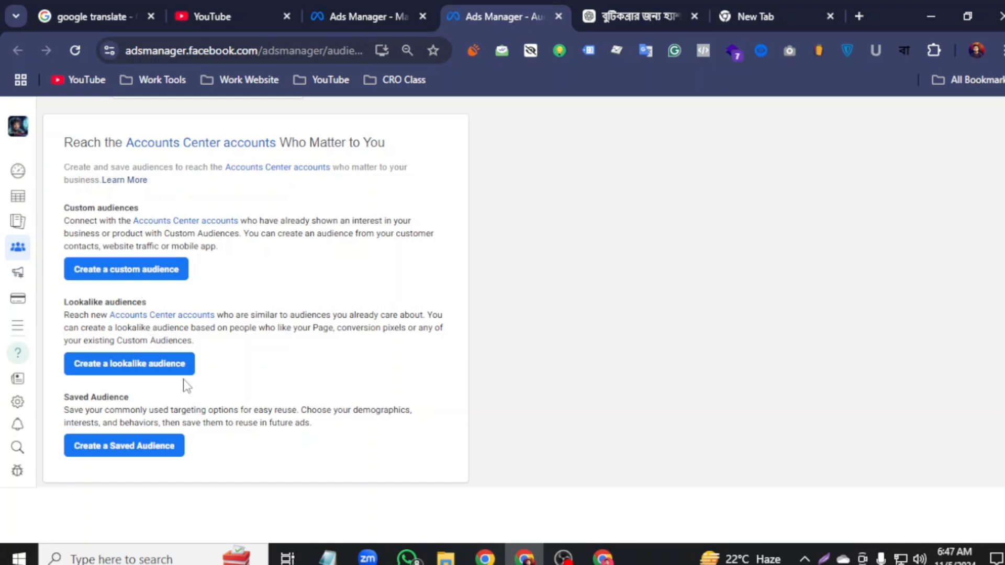
pyautogui.click(128, 448)
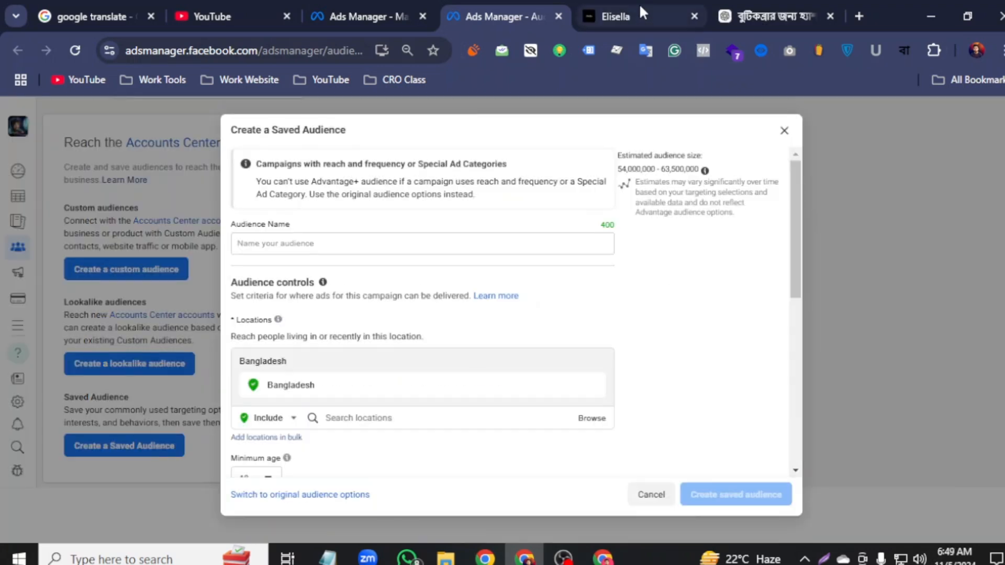
# Step: Review the Elisella store's homepage and top-selling jewellery, and return to the saved audience form
pyautogui.click(638, 4)
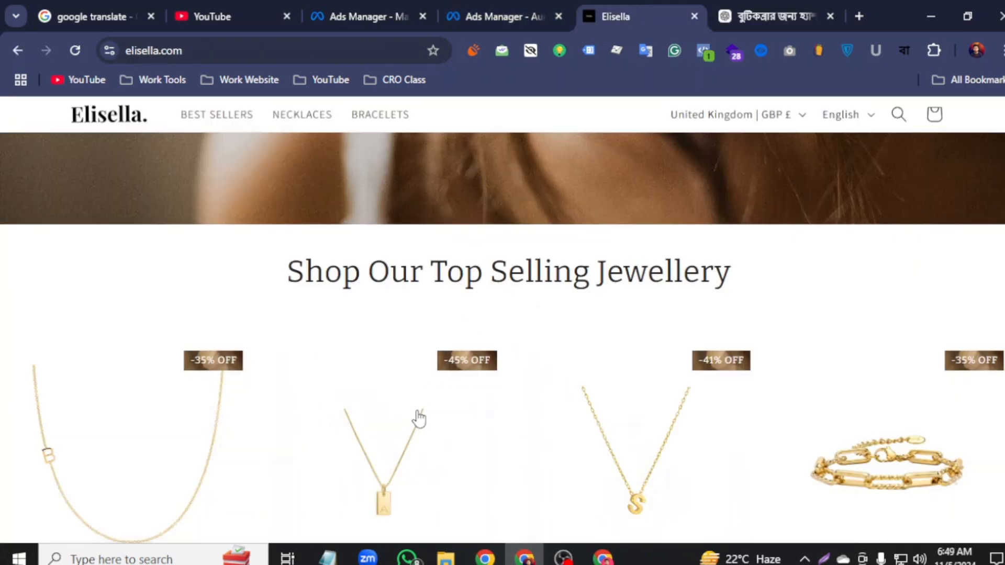
pyautogui.scroll(-6, 419, 418)
pyautogui.scroll(3, 508, 385)
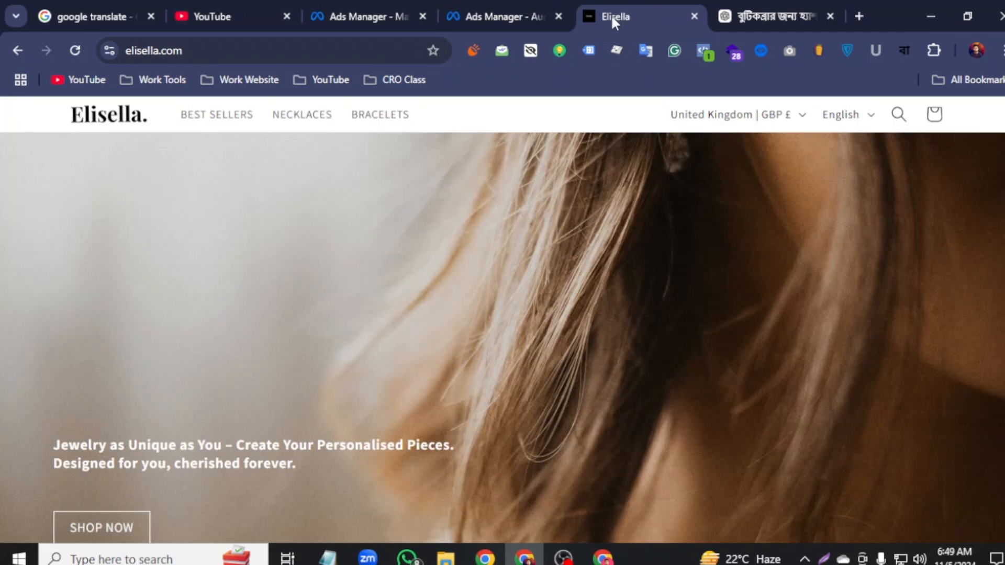
pyautogui.scroll(-4, 407, 285)
pyautogui.click(484, 19)
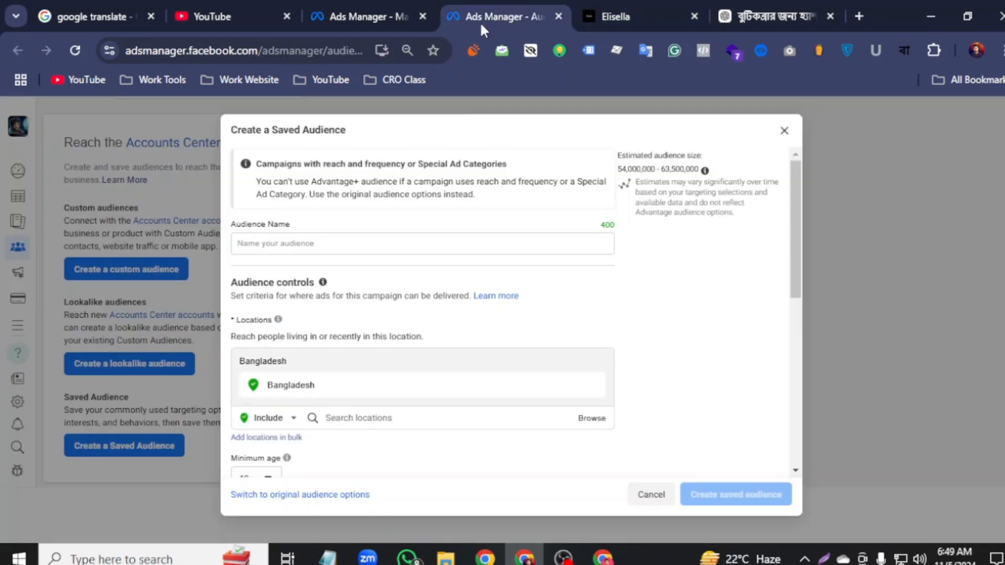
# Step: Name the saved audience "BOFU - Audience"
pyautogui.scroll(-1, 377, 253)
pyautogui.scroll(-4, 377, 252)
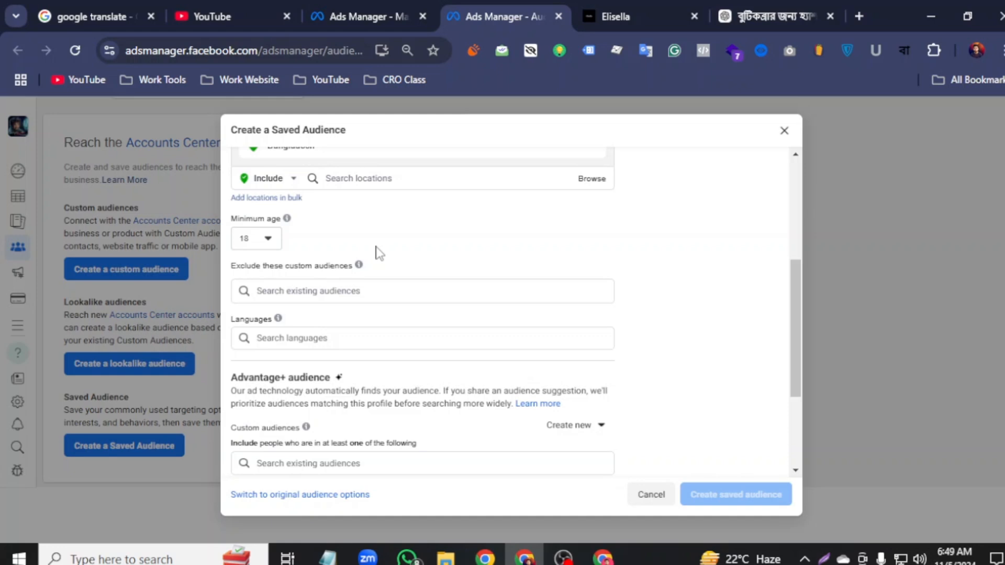
pyautogui.scroll(5, 376, 250)
pyautogui.click(296, 243)
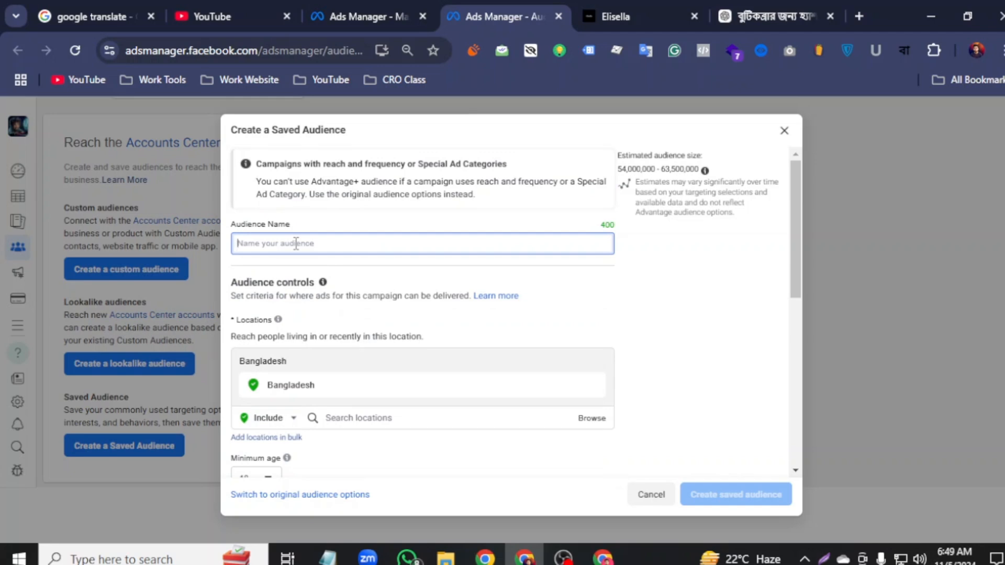
pyautogui.write('BOFU - Audience')
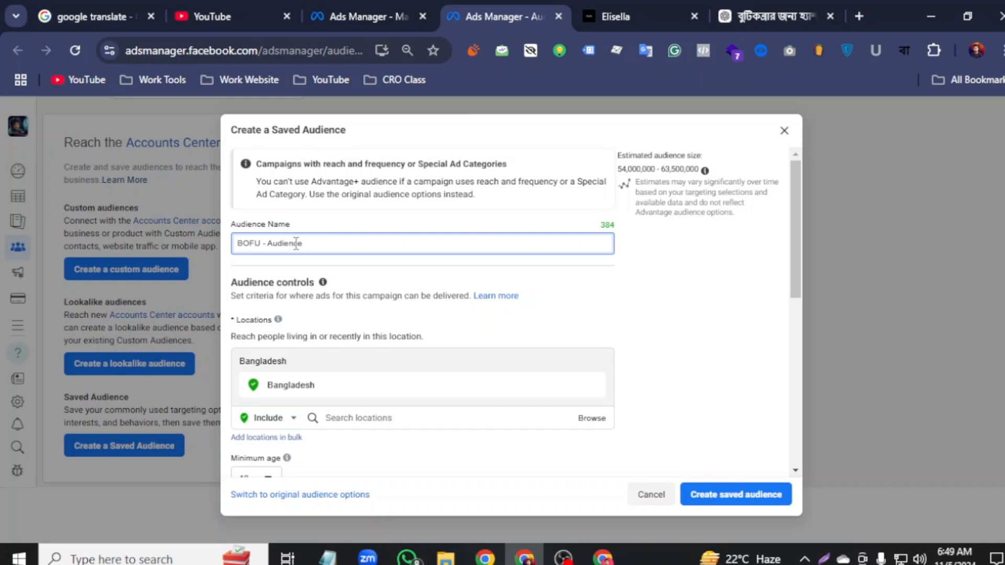
# Step: Replace Bangladesh with United States as the included location in the audience controls
pyautogui.scroll(-2, 297, 283)
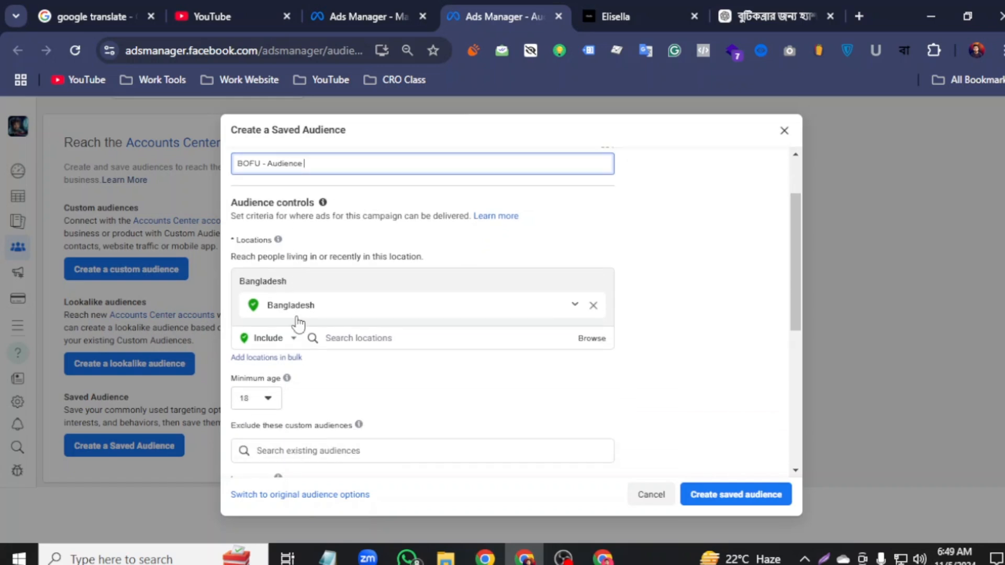
pyautogui.click(592, 305)
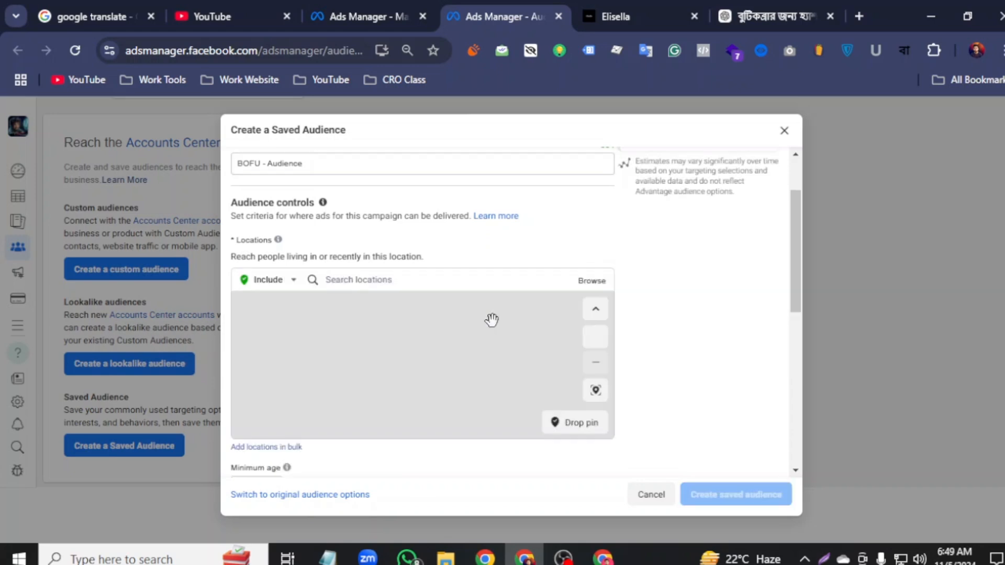
pyautogui.click(366, 280)
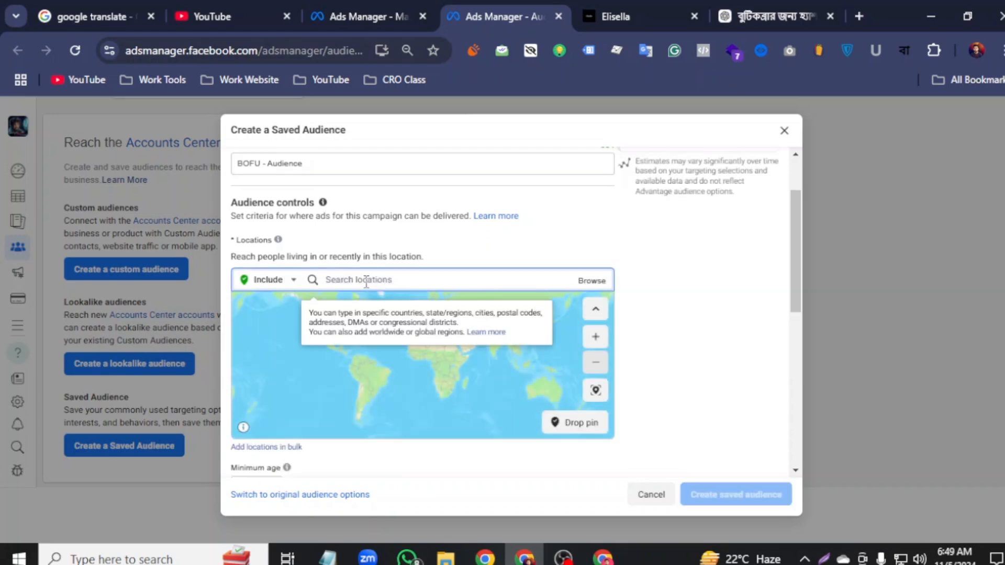
pyautogui.write('u')
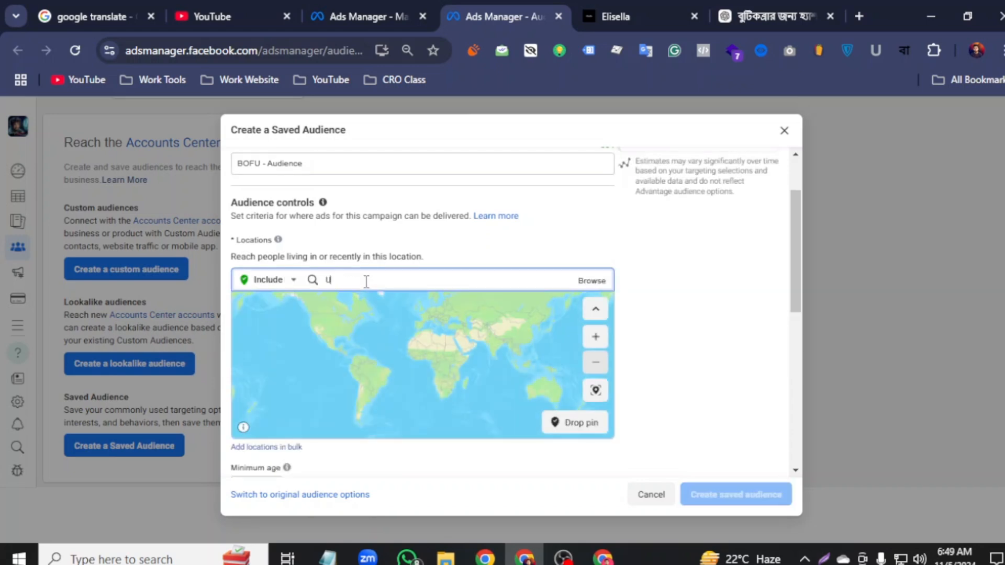
pyautogui.write('nite')
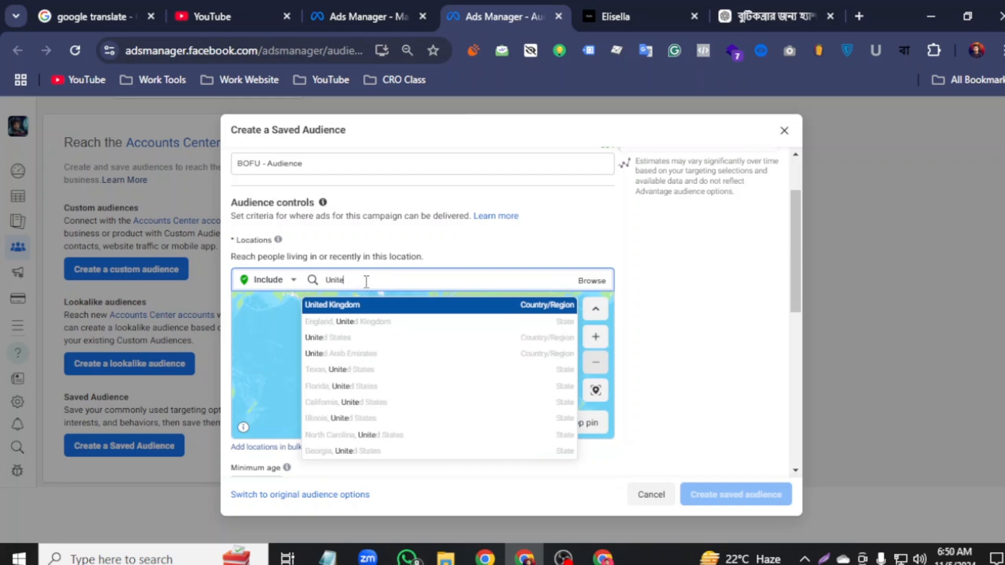
pyautogui.click(508, 337)
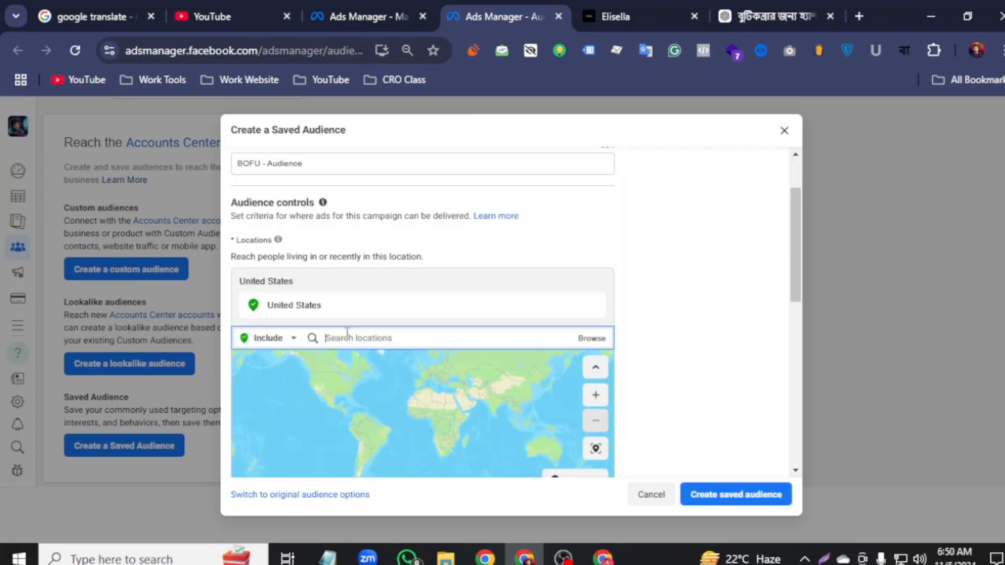
pyautogui.scroll(2, 471, 423)
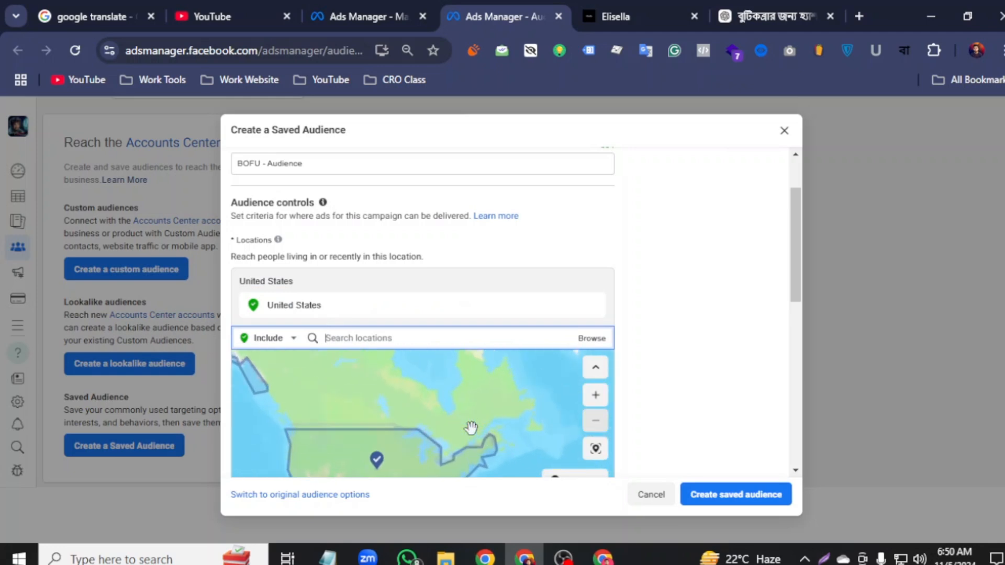
pyautogui.scroll(-2, 456, 431)
# Step: Set the Advantage+ audience's maximum age to 45 and its gender to Women
pyautogui.scroll(-5, 686, 386)
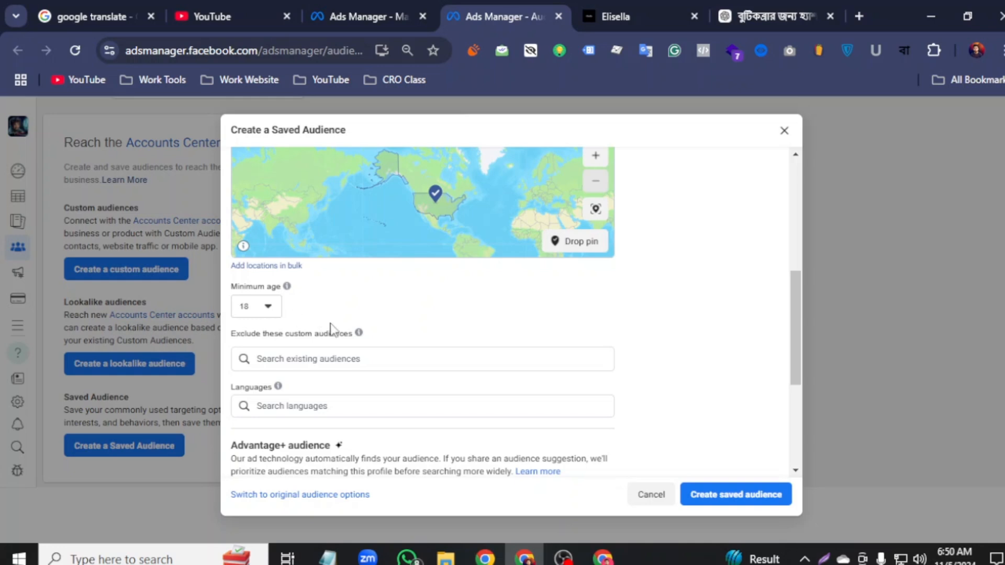
pyautogui.scroll(-4, 330, 328)
pyautogui.click(336, 350)
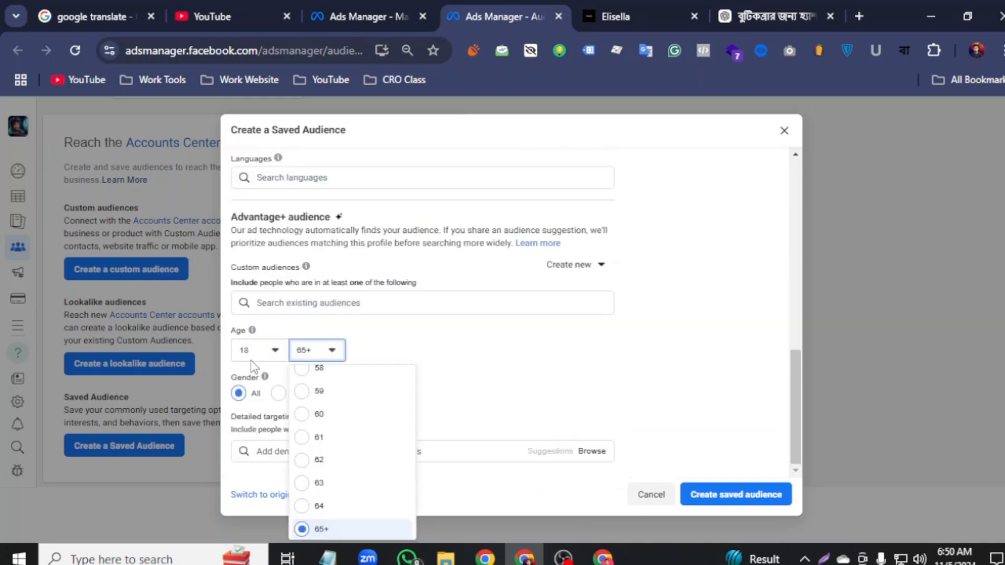
pyautogui.scroll(6, 316, 461)
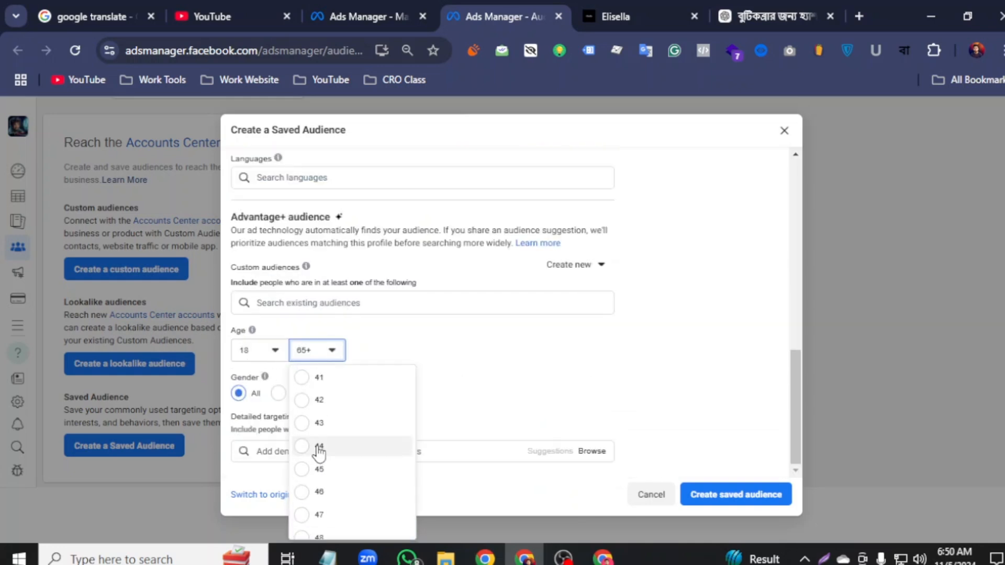
pyautogui.click(317, 470)
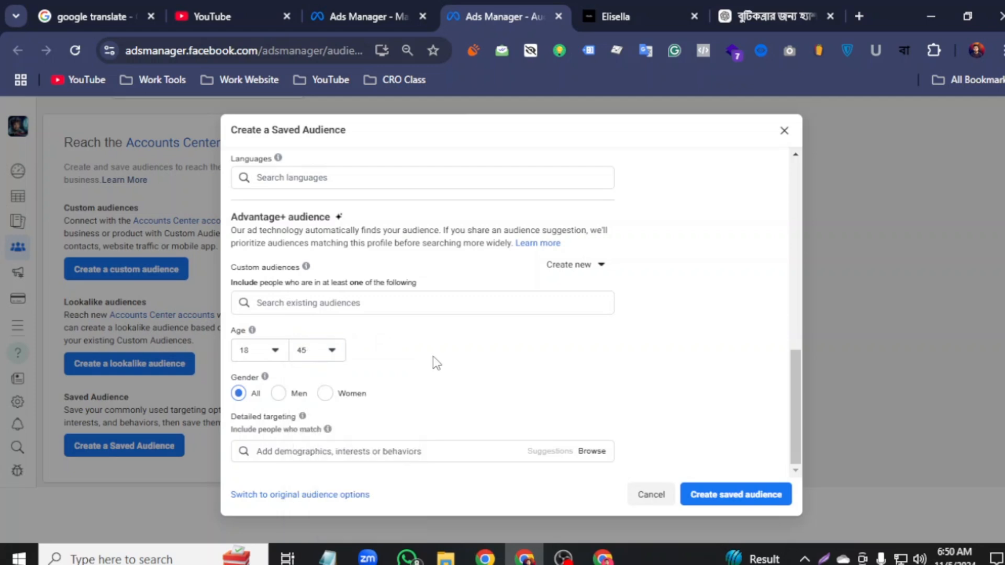
pyautogui.click(324, 393)
# Step: Add the Associate degree education level from the Demographics category to the detailed targeting
pyautogui.click(595, 452)
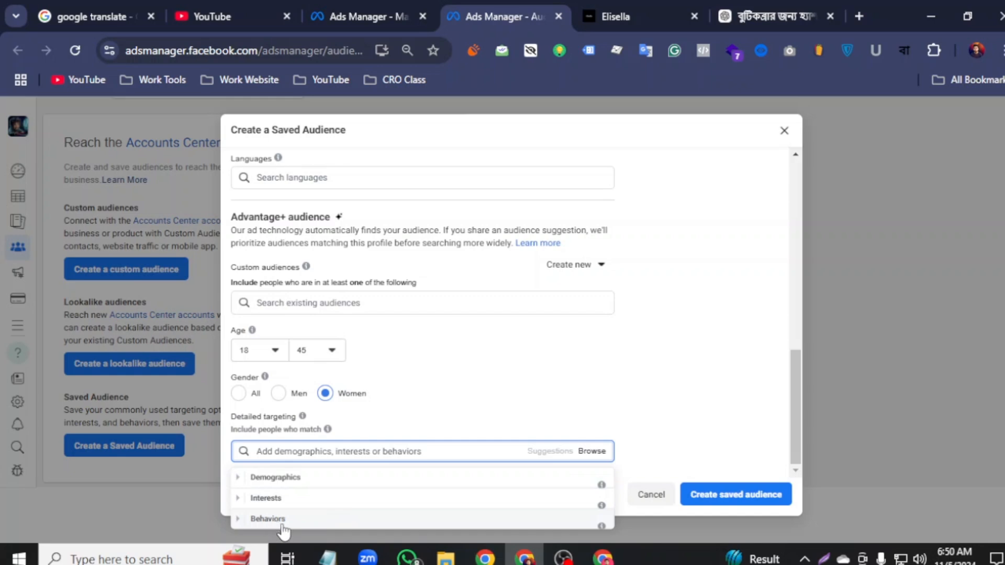
pyautogui.click(279, 478)
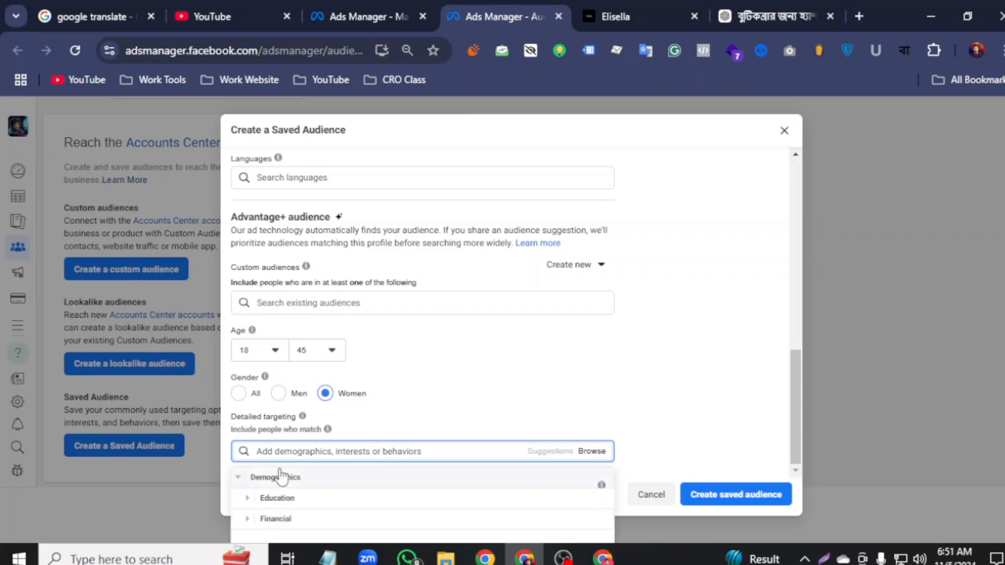
pyautogui.scroll(-1, 330, 516)
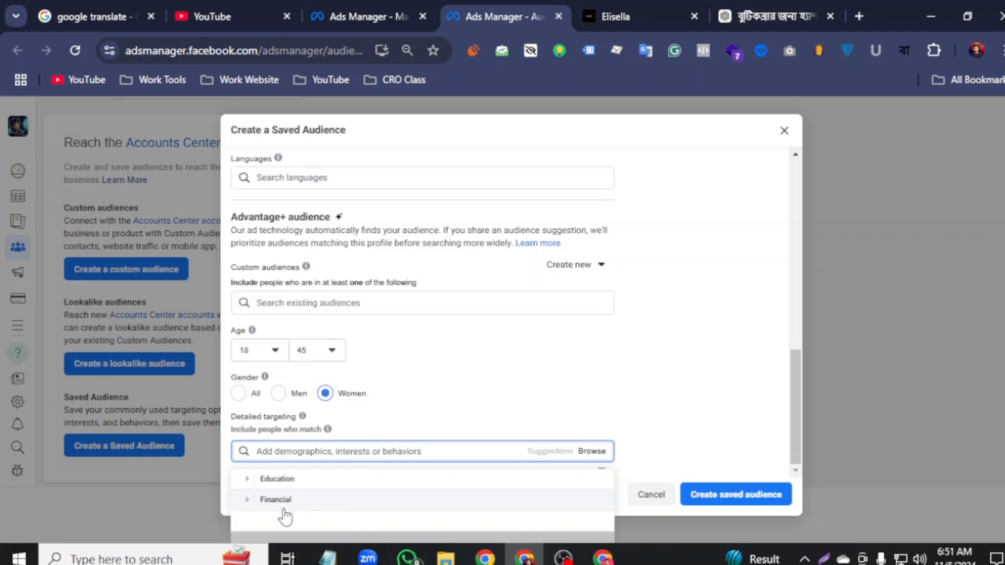
pyautogui.click(250, 479)
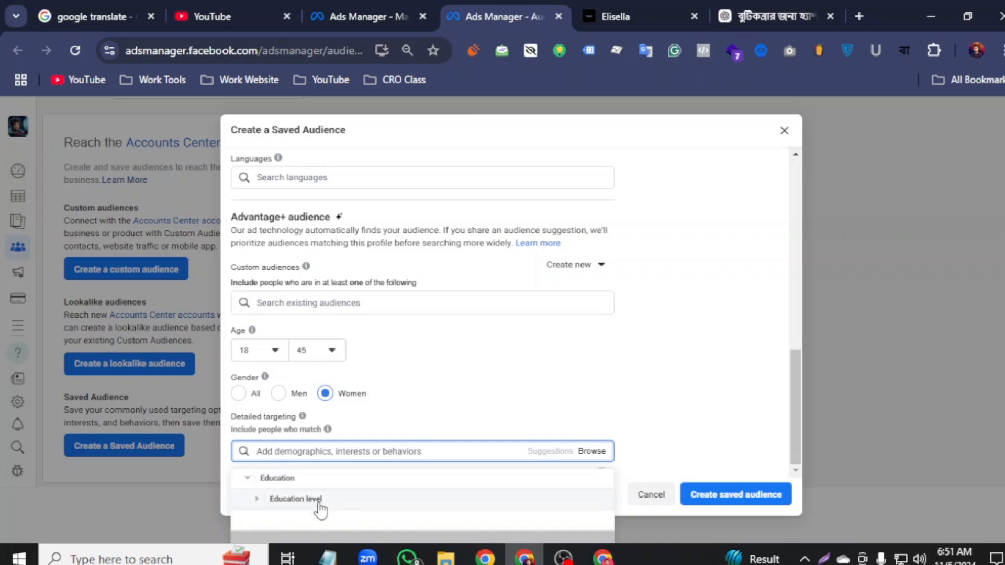
pyautogui.click(642, 23)
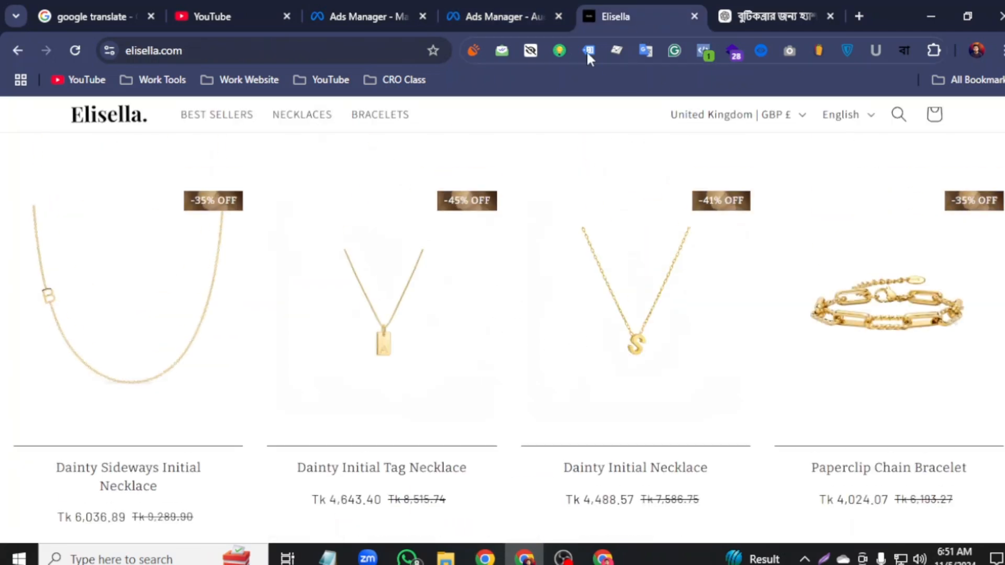
pyautogui.click(515, 17)
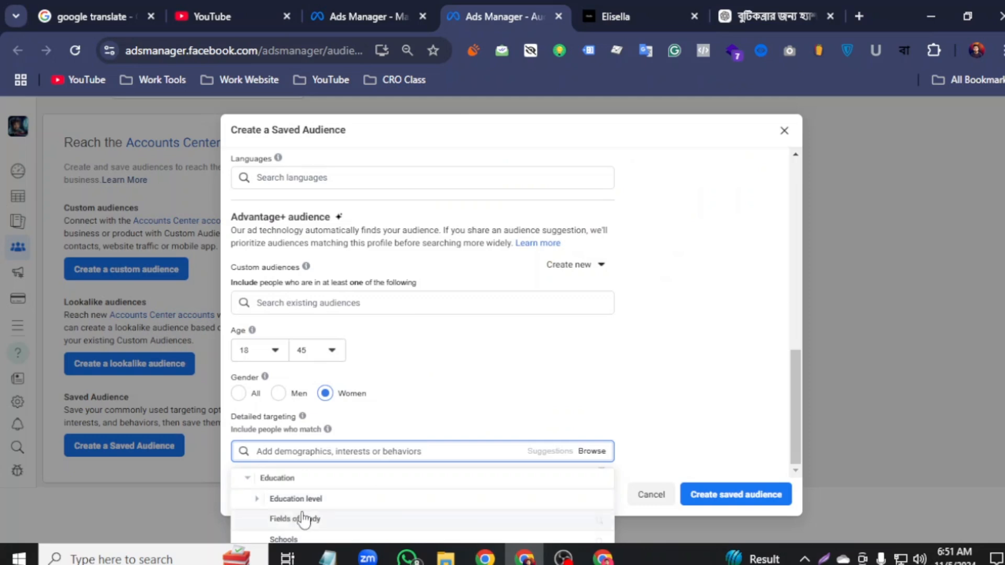
pyautogui.click(259, 499)
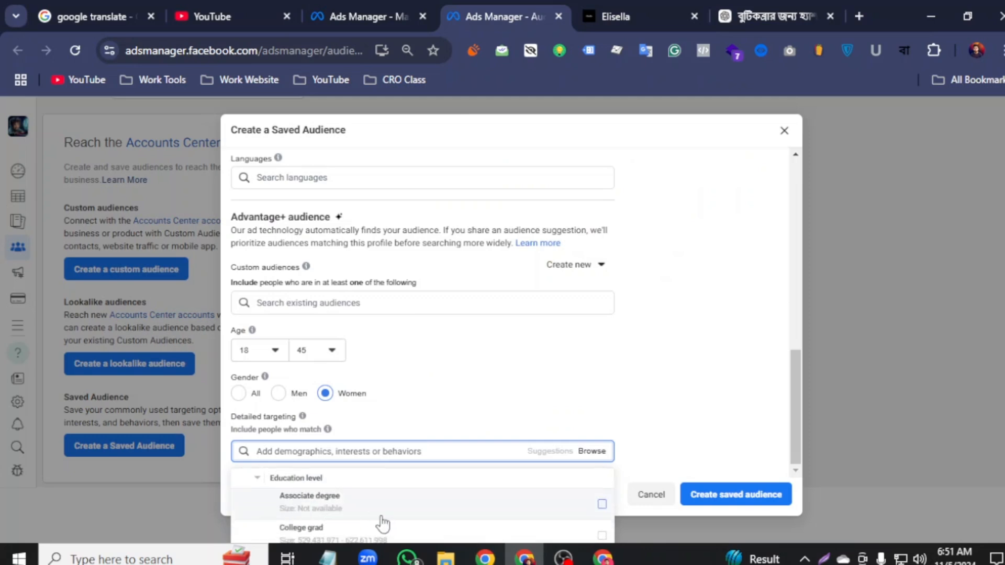
pyautogui.click(601, 504)
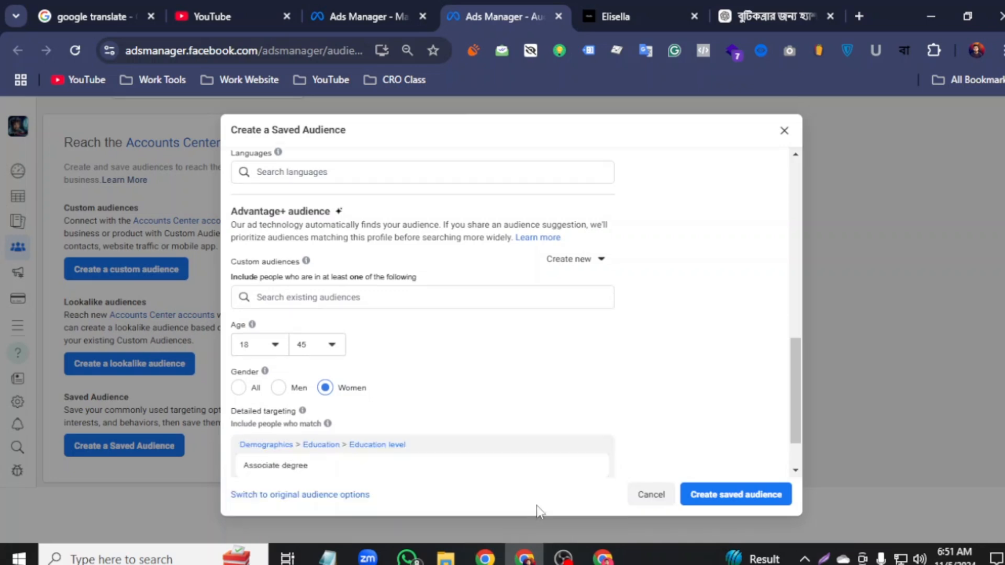
# Step: Add the education levels College grad, Doctorate degree and High school grad to the detailed targeting
pyautogui.click(375, 478)
pyautogui.scroll(-2, 376, 471)
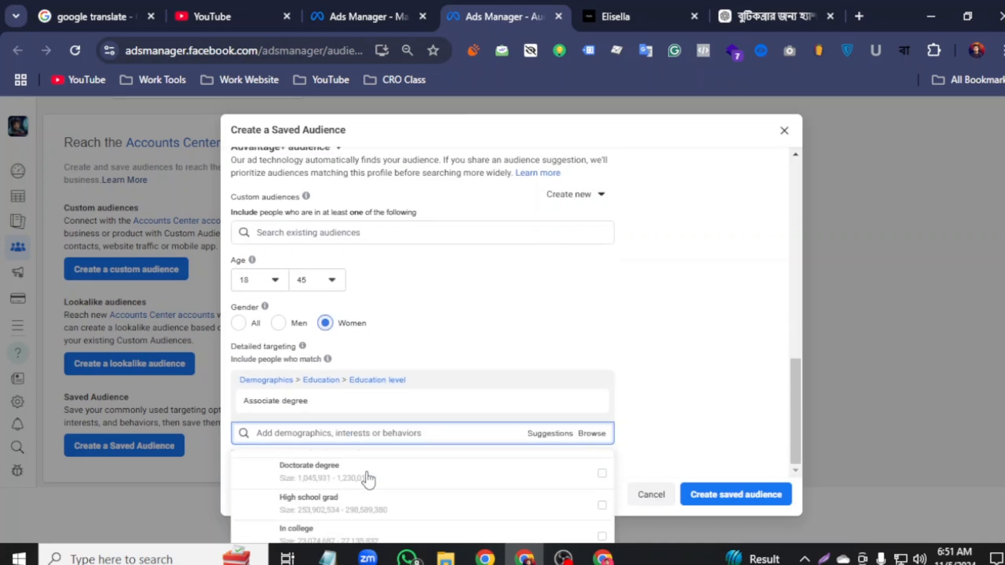
pyautogui.scroll(2, 380, 491)
pyautogui.scroll(-2, 417, 493)
pyautogui.scroll(2, 415, 495)
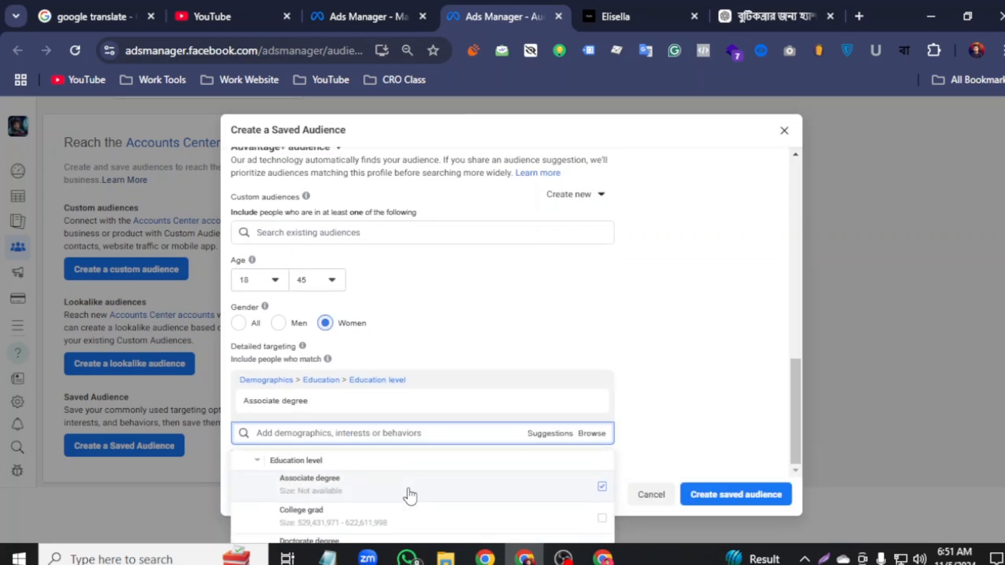
pyautogui.click(602, 517)
pyautogui.scroll(-2, 343, 476)
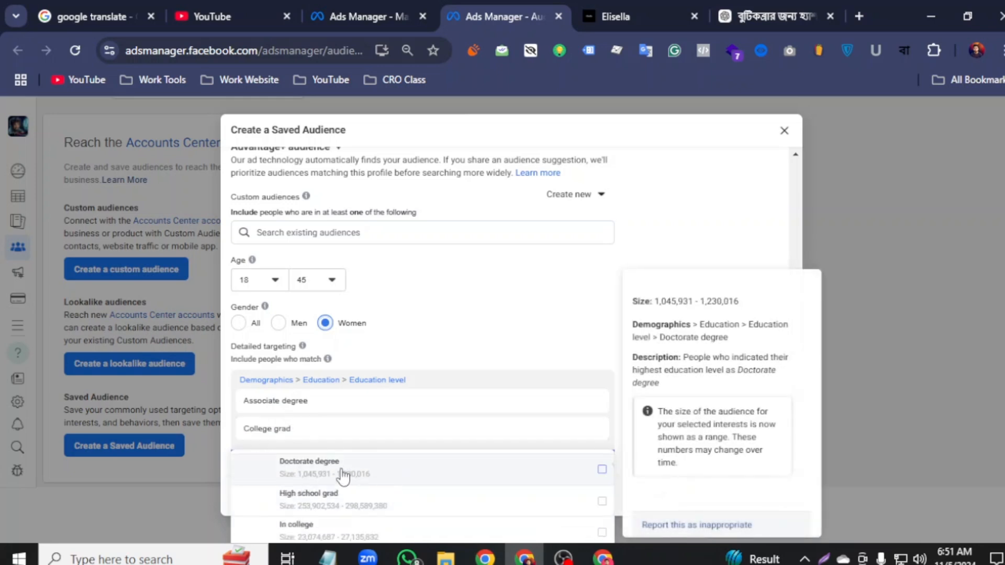
pyautogui.click(602, 469)
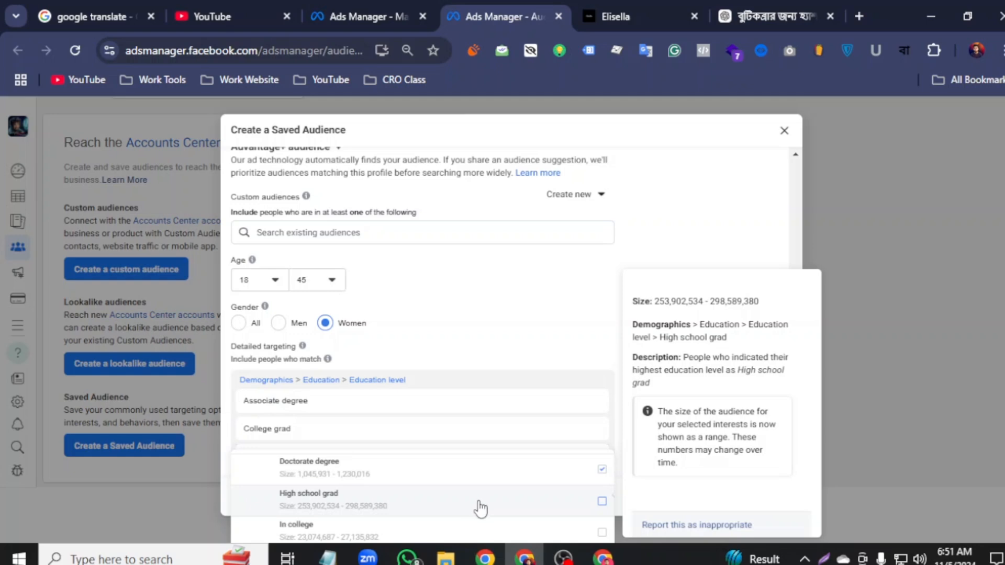
pyautogui.click(602, 503)
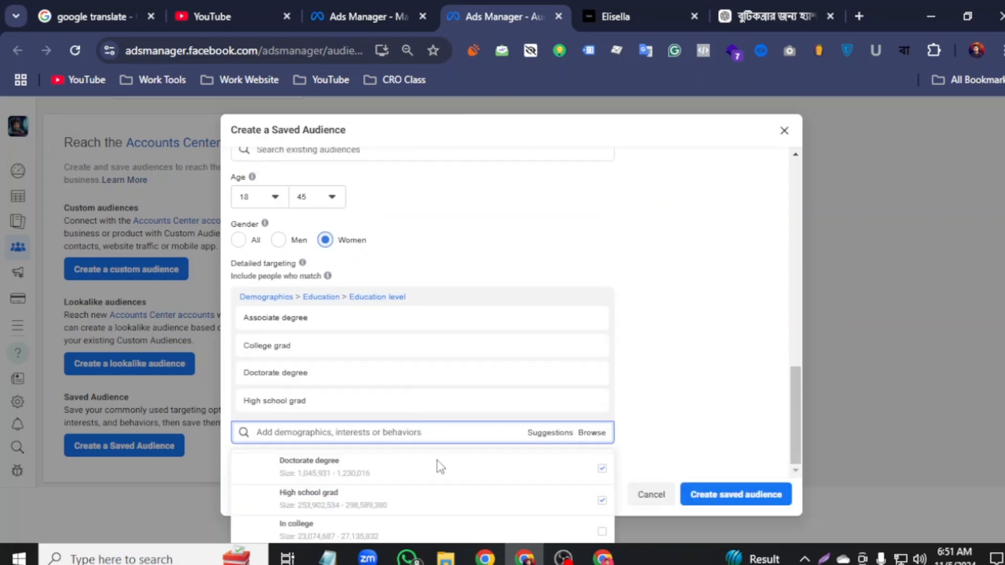
# Step: Add the education levels In grad school, In high school and Professional degree to the detailed targeting
pyautogui.scroll(-2, 388, 510)
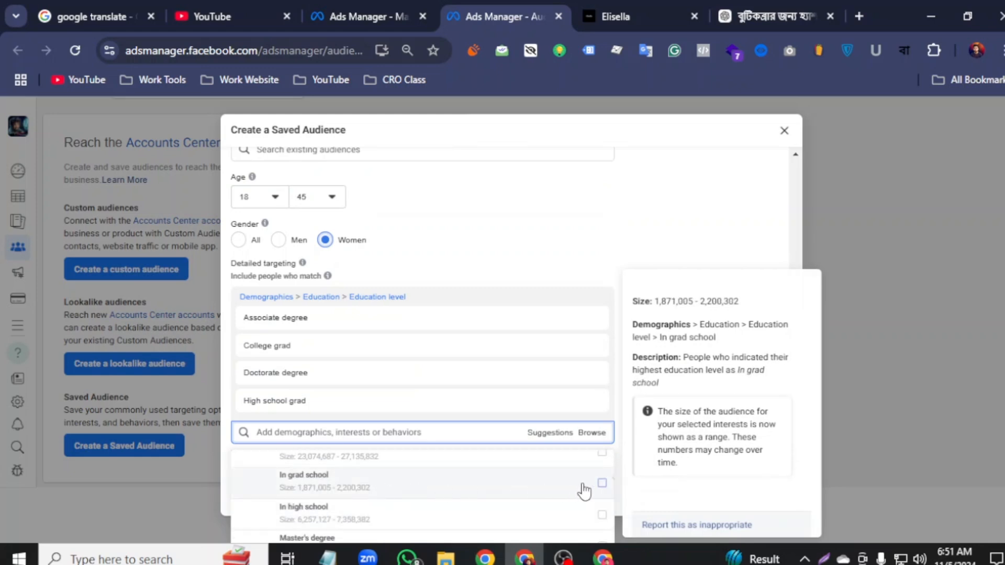
pyautogui.click(602, 482)
pyautogui.click(602, 514)
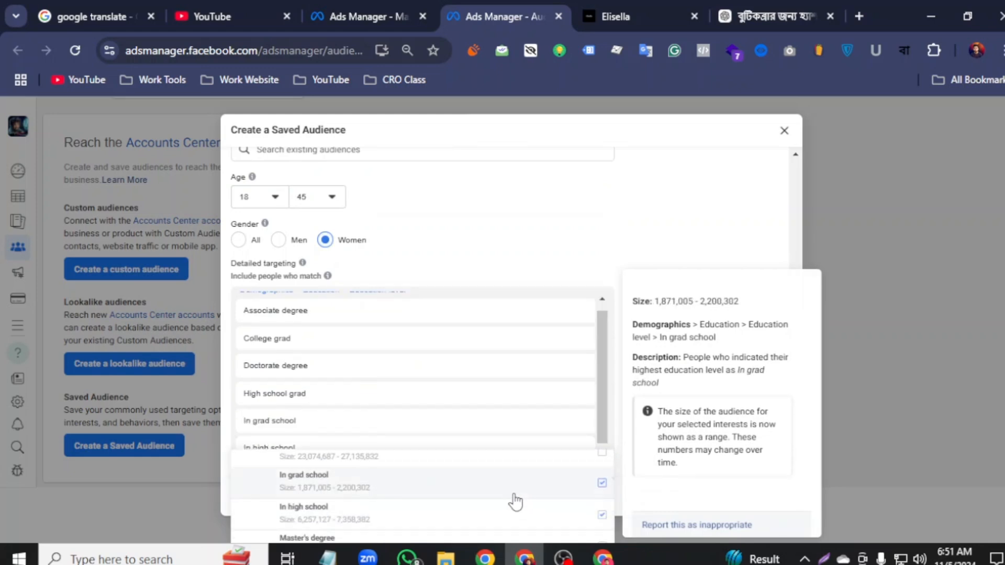
pyautogui.scroll(-2, 515, 501)
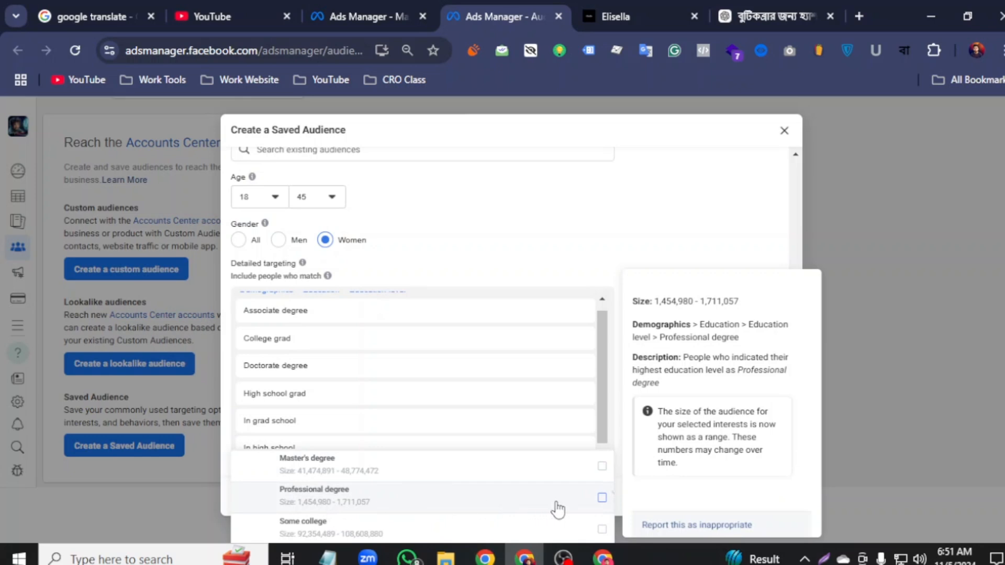
pyautogui.click(601, 497)
# Step: Add the education levels Some grad school, Some high school and Unspecified to the detailed targeting
pyautogui.scroll(-2, 462, 495)
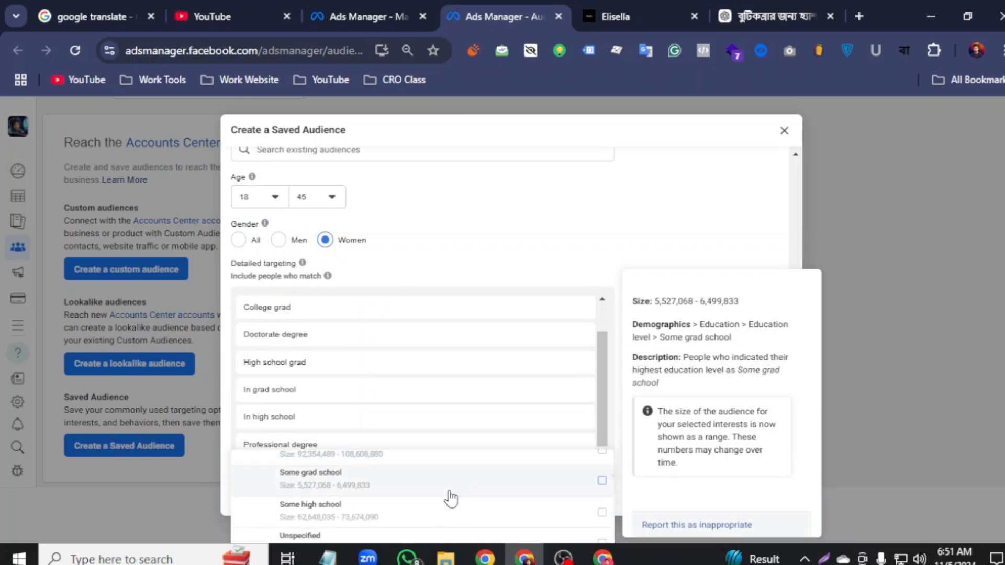
pyautogui.click(602, 481)
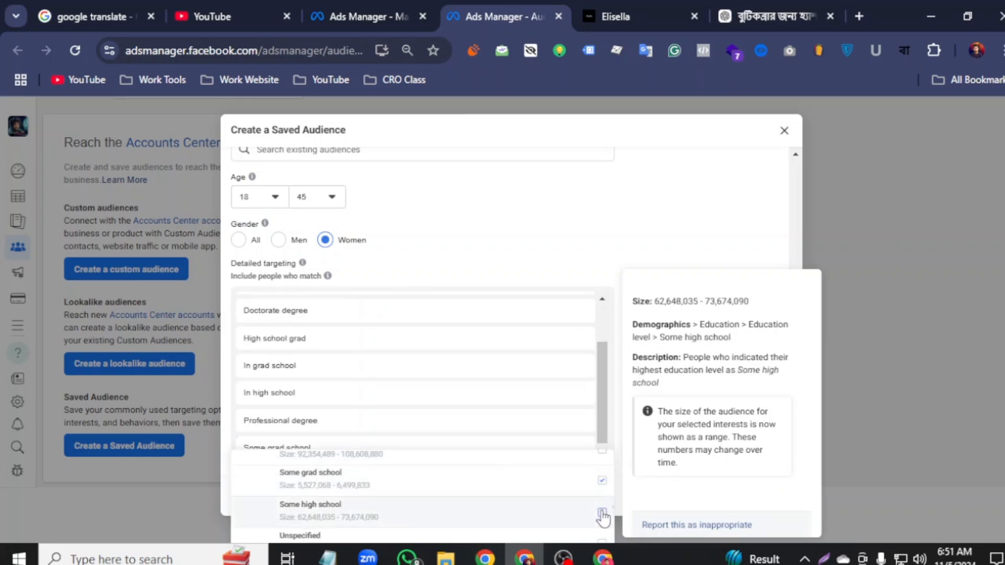
pyautogui.click(601, 512)
pyautogui.scroll(-2, 576, 511)
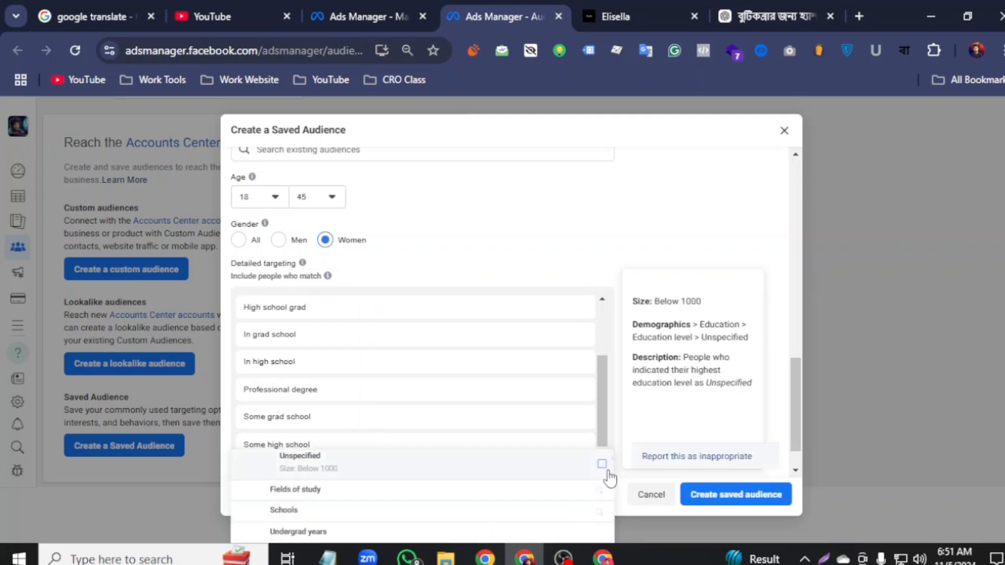
pyautogui.click(603, 465)
# Step: Add the US household income brackets top 10%, top 10%-25%, top 25%-50% and top 5% of ZIP codes from the Financial demographics
pyautogui.scroll(-2, 264, 484)
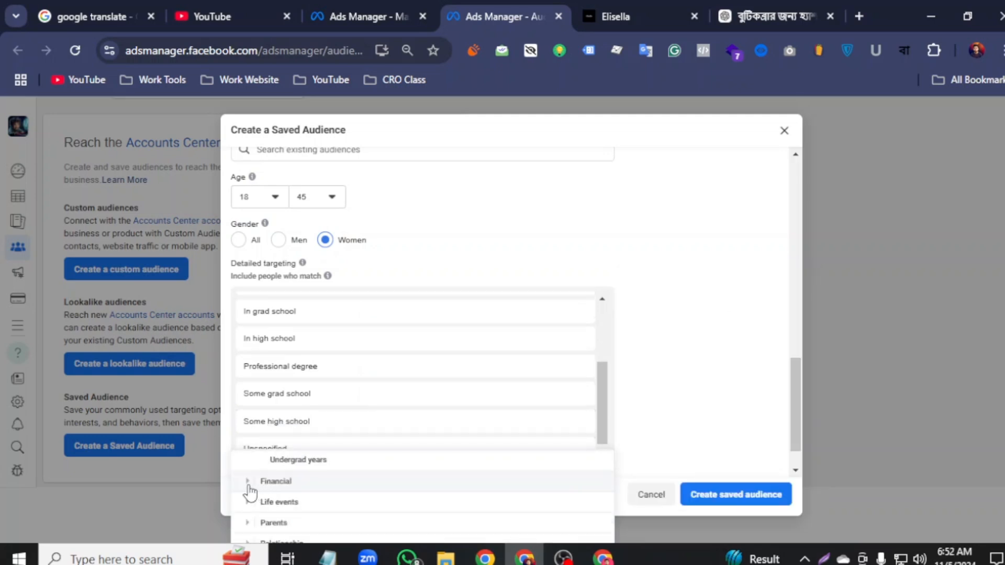
pyautogui.click(250, 487)
pyautogui.click(262, 480)
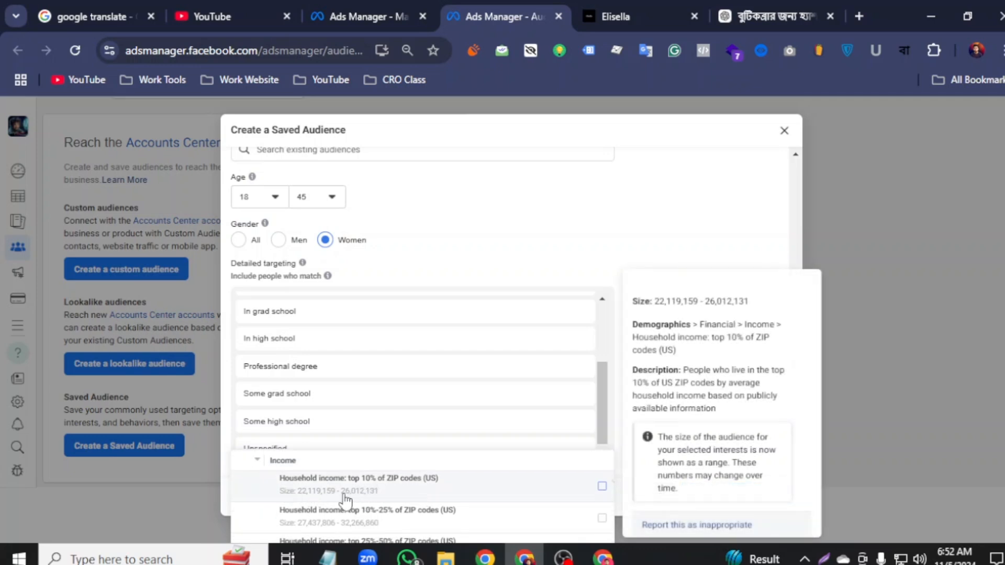
pyautogui.click(602, 486)
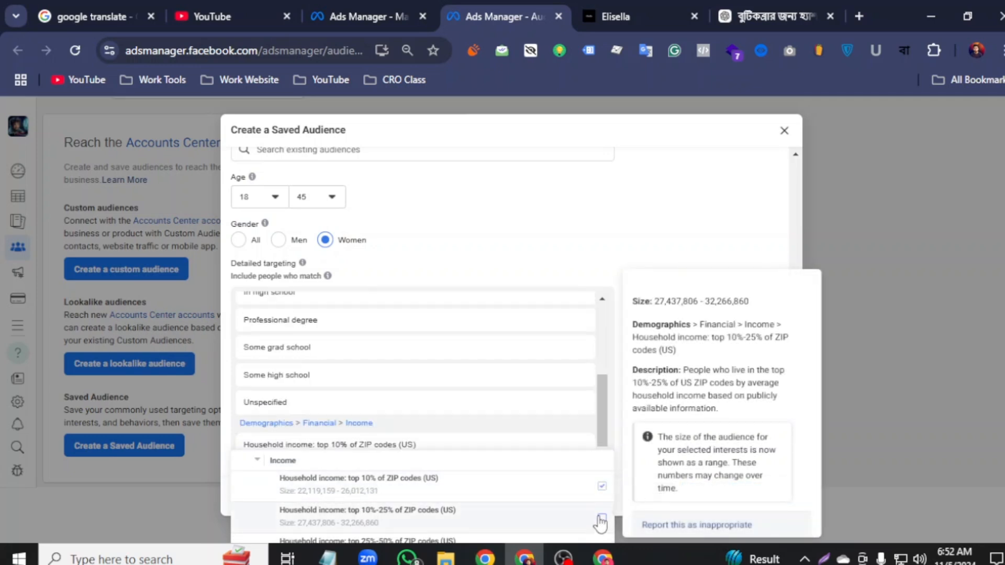
pyautogui.click(601, 518)
pyautogui.scroll(-2, 596, 523)
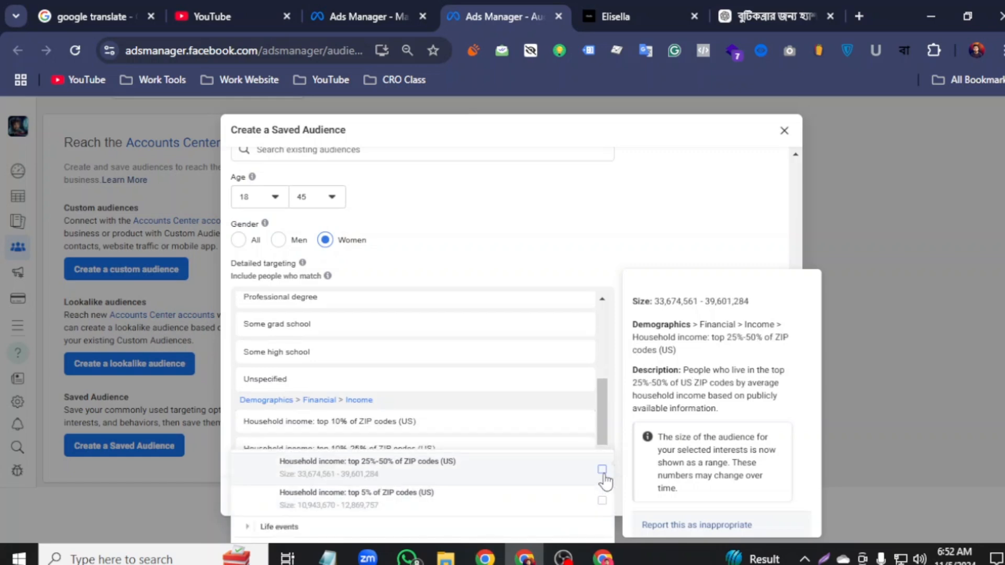
pyautogui.click(602, 470)
pyautogui.click(601, 501)
# Step: Add the life events Away from family and Away from hometown to the detailed targeting
pyautogui.scroll(-2, 597, 507)
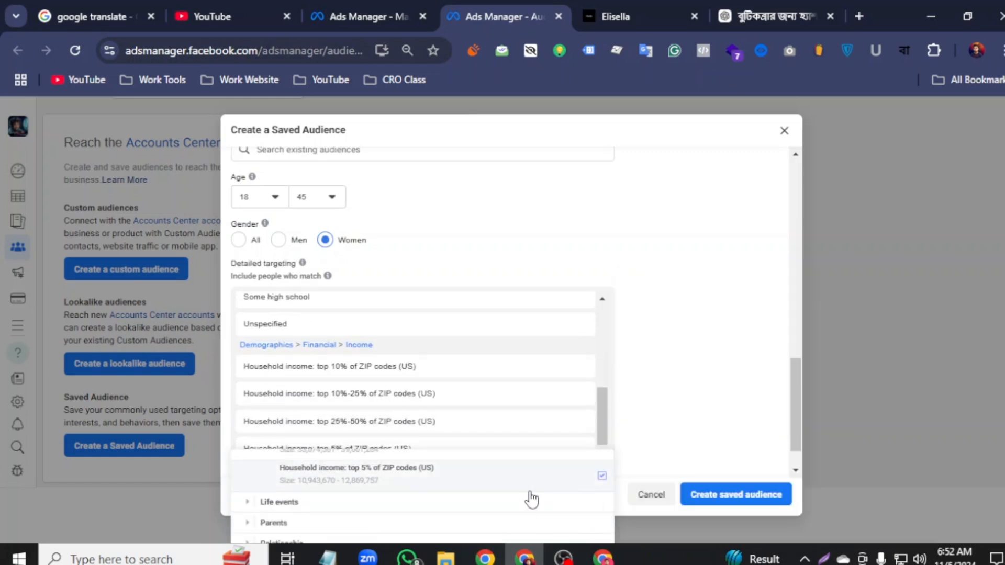
pyautogui.click(247, 503)
pyautogui.moveTo(514, 507)
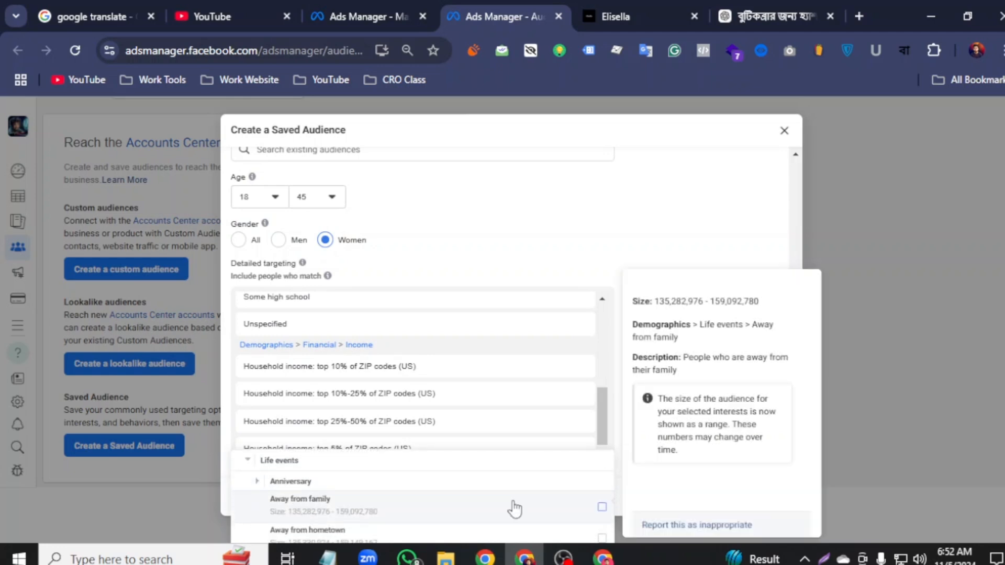
pyautogui.click(602, 506)
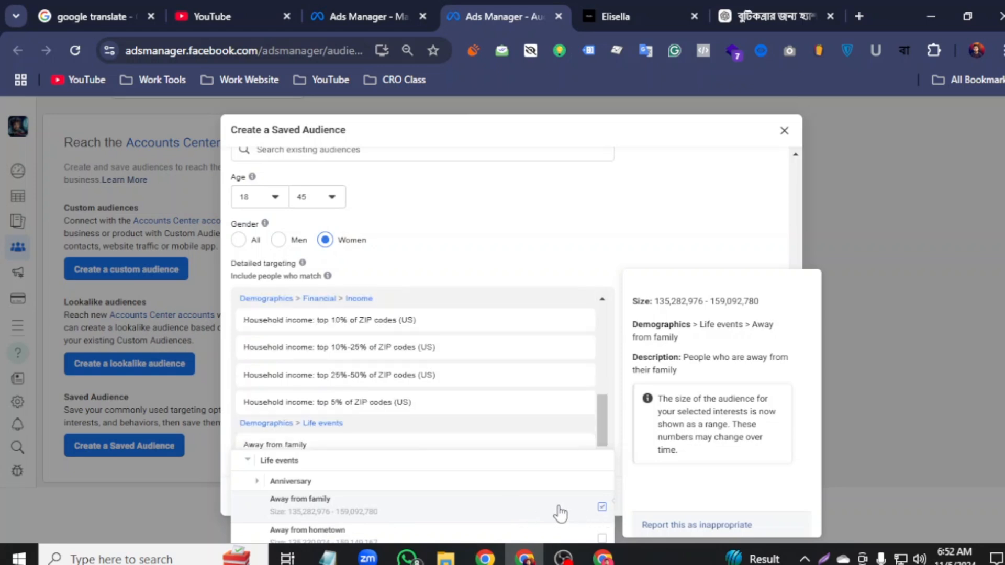
pyautogui.scroll(-1, 552, 511)
pyautogui.scroll(1, 418, 502)
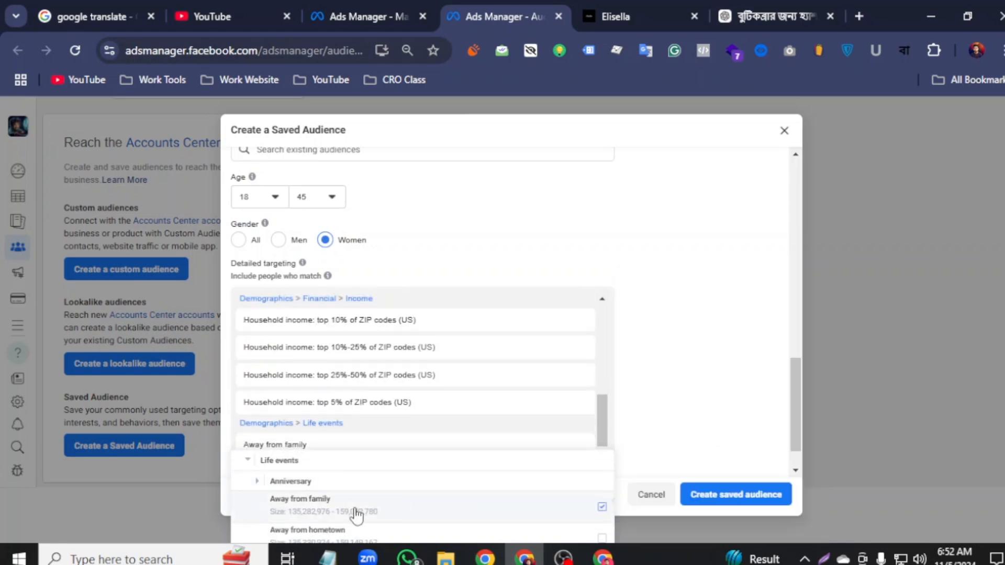
pyautogui.scroll(-1, 351, 512)
pyautogui.click(602, 459)
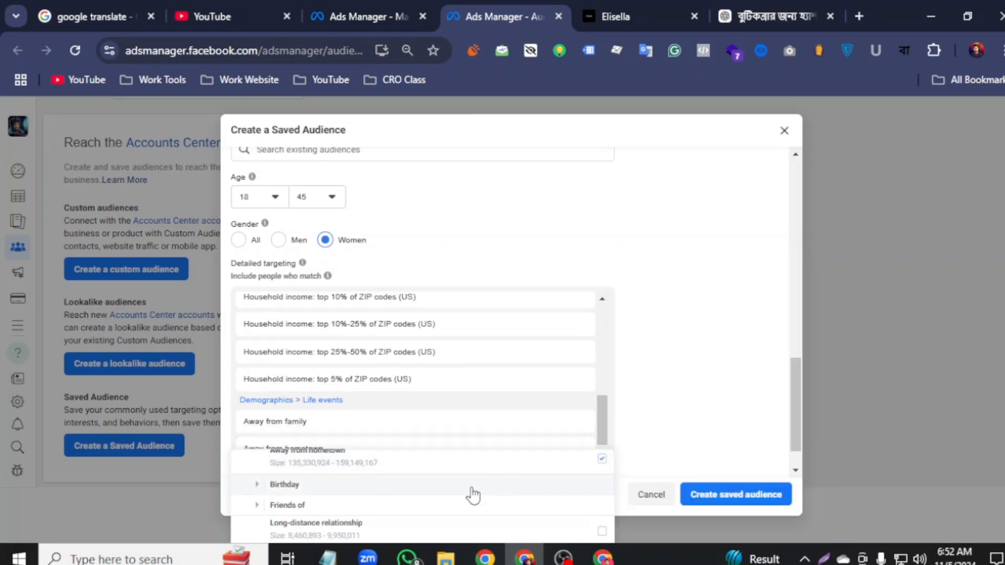
# Step: Add Upcoming birthday from the Birthday life events to the detailed targeting
pyautogui.click(285, 484)
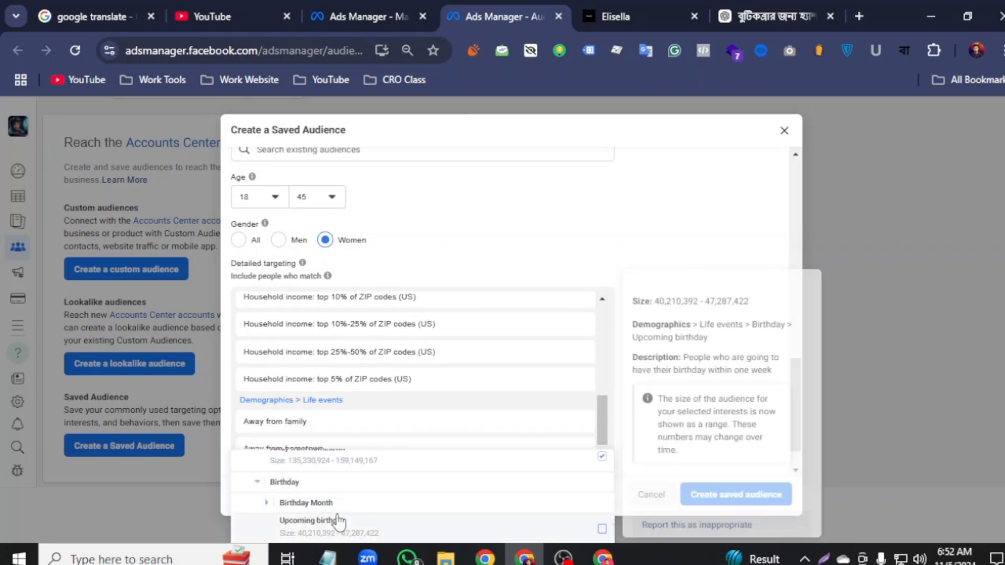
pyautogui.scroll(-1, 335, 515)
pyautogui.scroll(1, 340, 521)
pyautogui.scroll(-1, 348, 509)
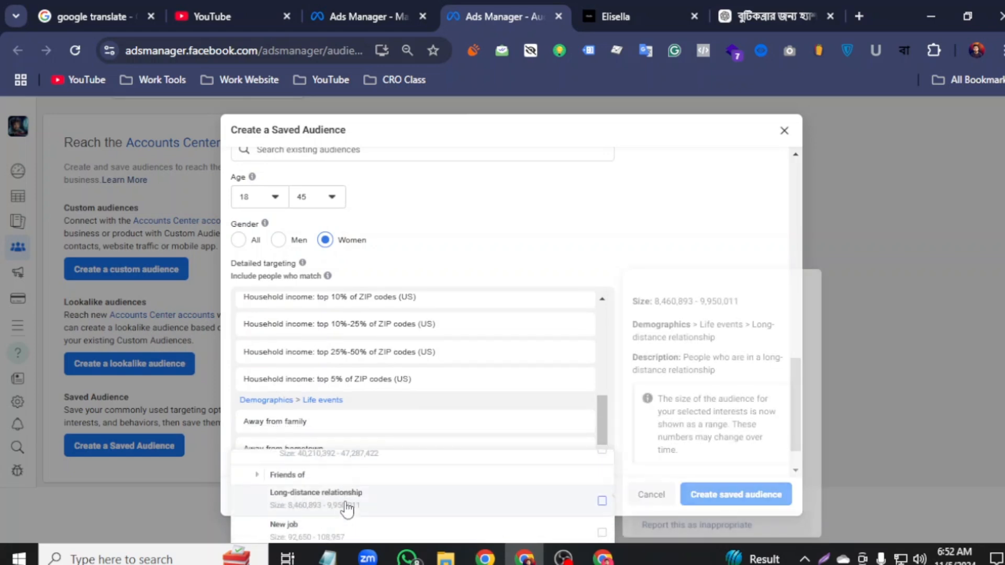
pyautogui.scroll(1, 348, 509)
pyautogui.click(602, 528)
pyautogui.scroll(-1, 390, 500)
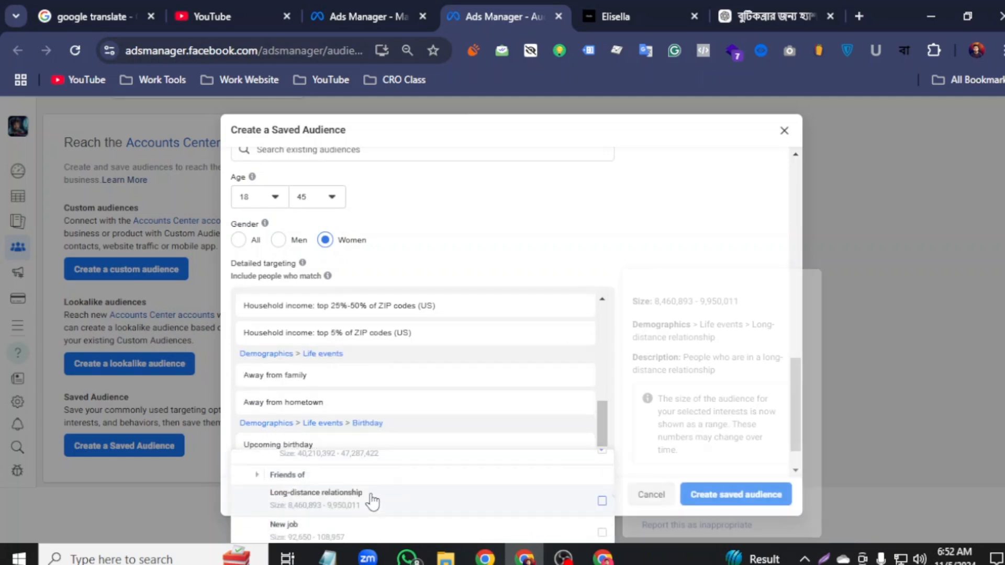
# Step: Add Friends of people with birthdays in a month from the Friends of life events
pyautogui.click(315, 473)
pyautogui.scroll(-1, 317, 466)
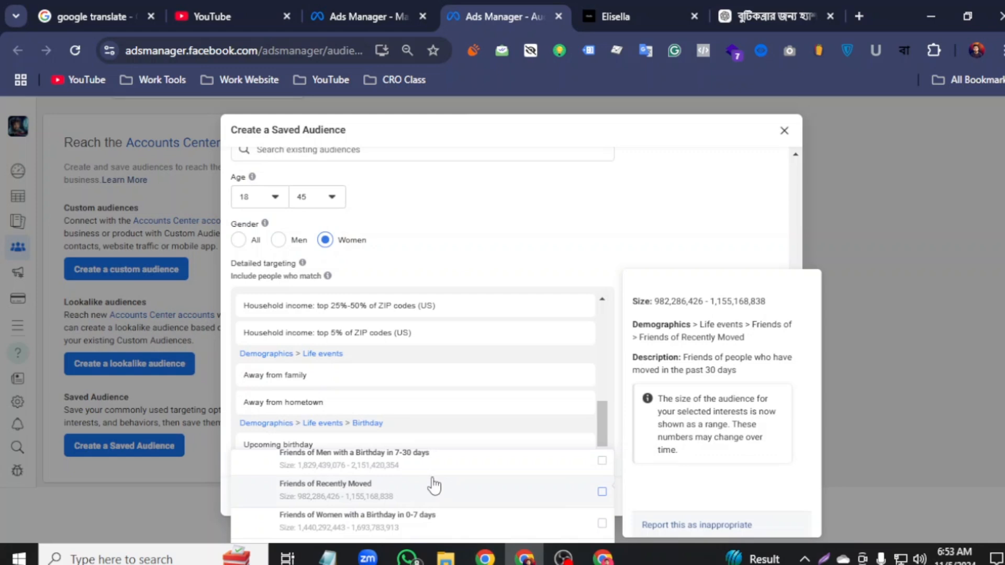
pyautogui.scroll(-2, 434, 485)
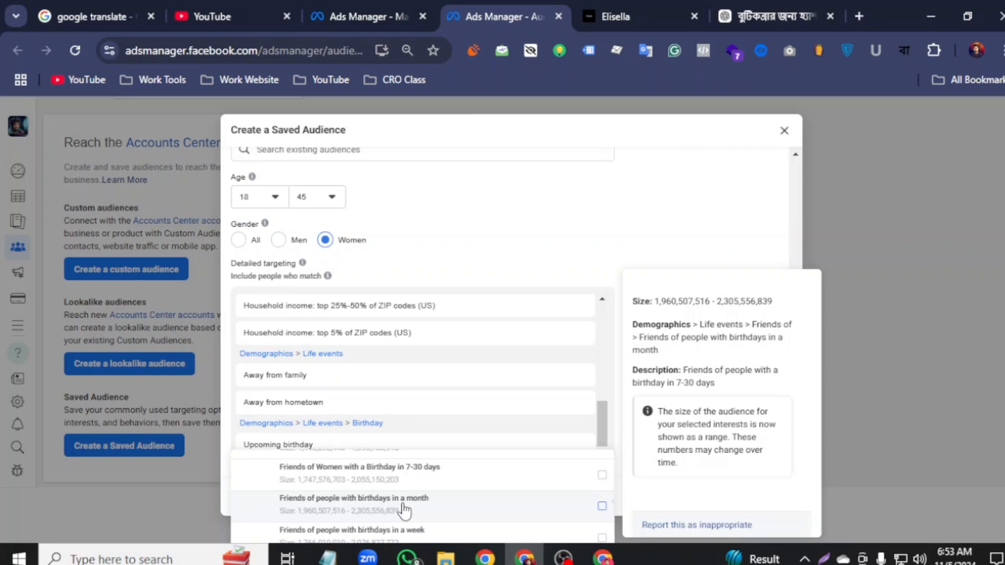
pyautogui.click(601, 507)
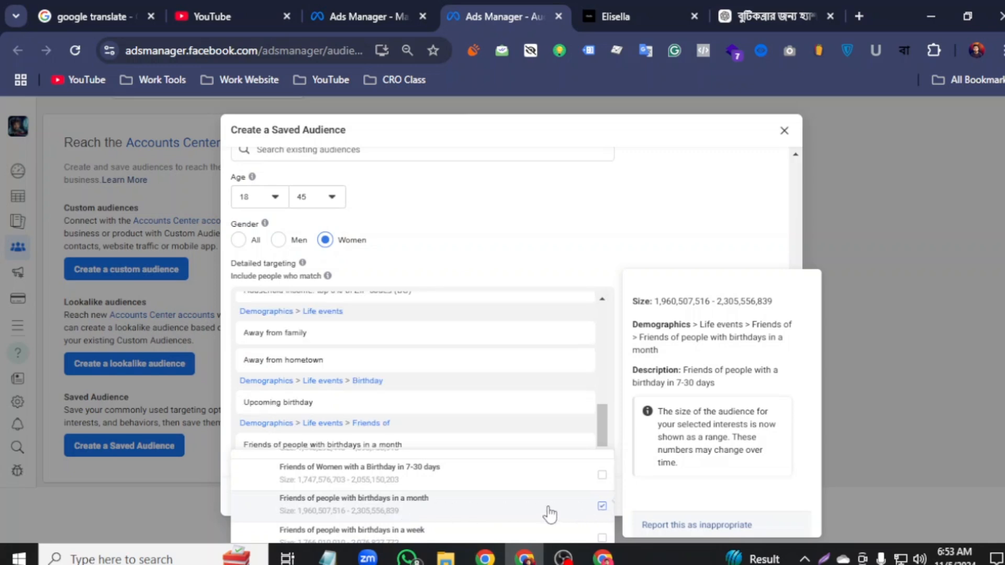
# Step: Add the life events New relationship, Newly engaged (1 year) and Newly-engaged (6 months) to the detailed targeting
pyautogui.scroll(-2, 484, 498)
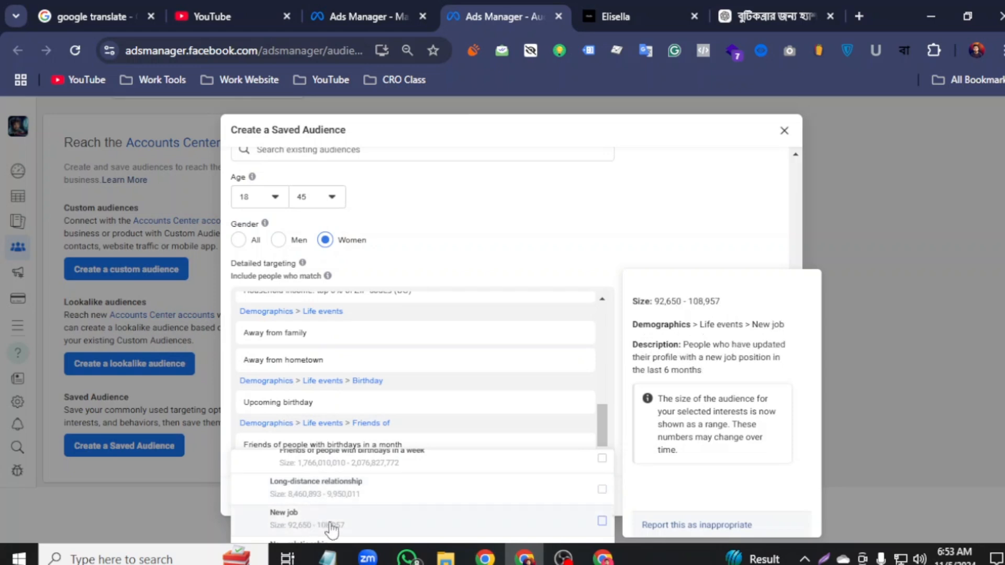
pyautogui.scroll(-2, 417, 488)
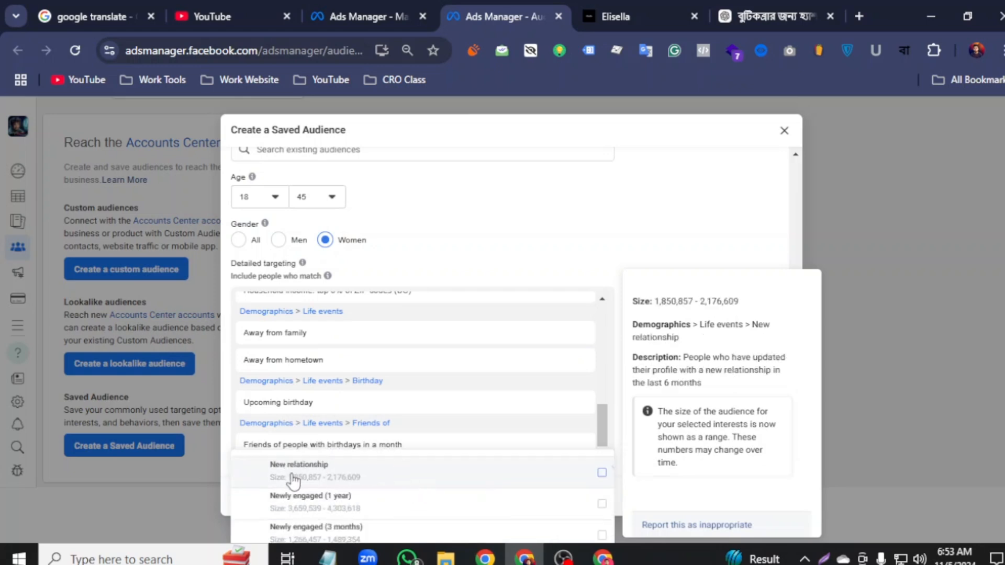
pyautogui.click(602, 472)
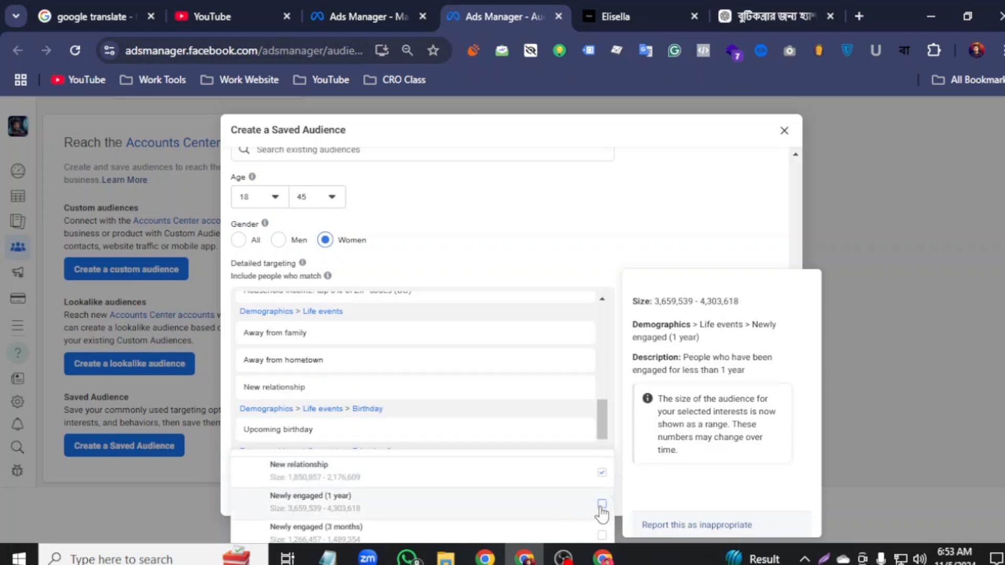
pyautogui.click(601, 504)
pyautogui.scroll(-2, 523, 502)
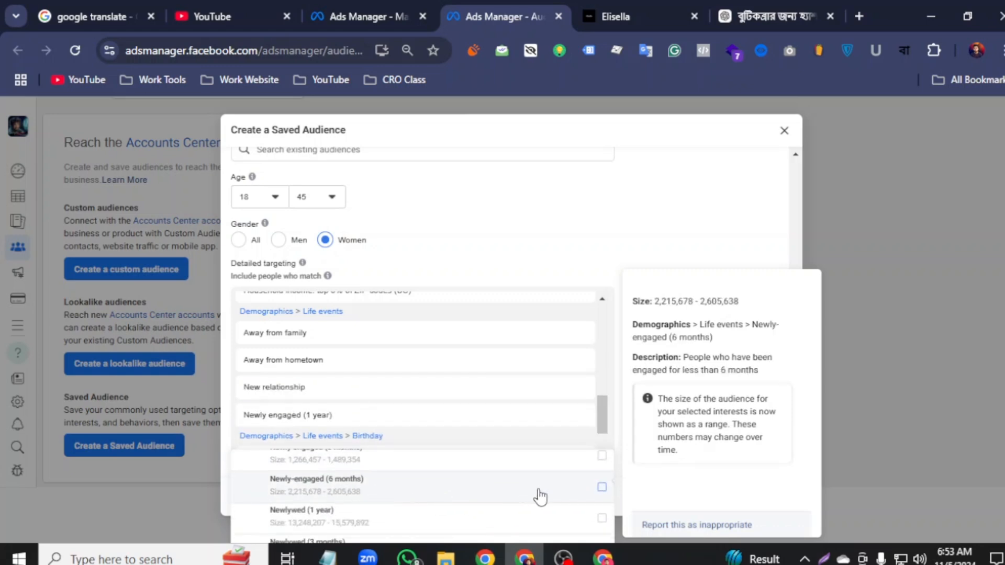
pyautogui.click(601, 488)
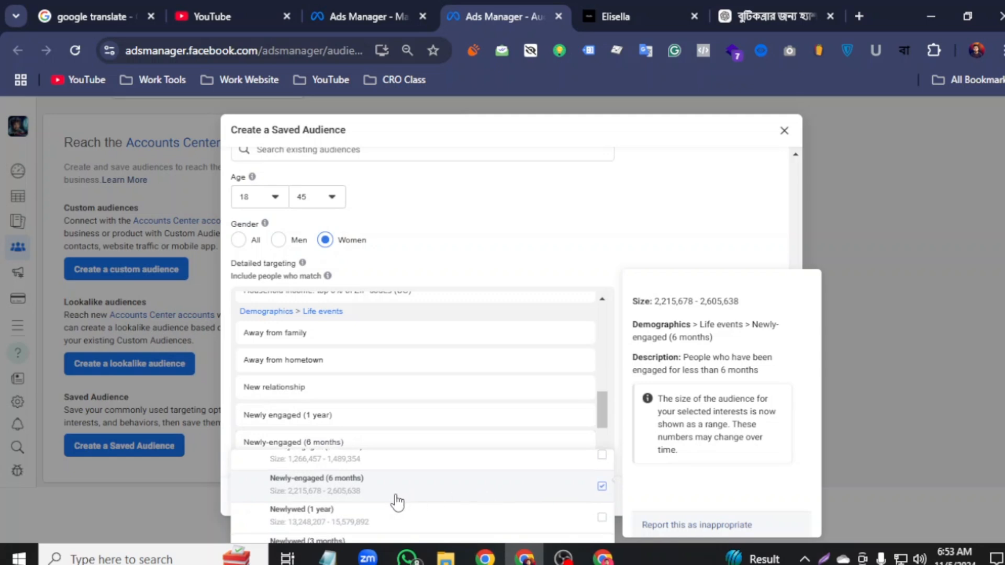
# Step: Add the life events Newlywed (3 months) and Newlywed (6 months) to the detailed targeting
pyautogui.scroll(-1, 393, 497)
pyautogui.scroll(-1, 470, 487)
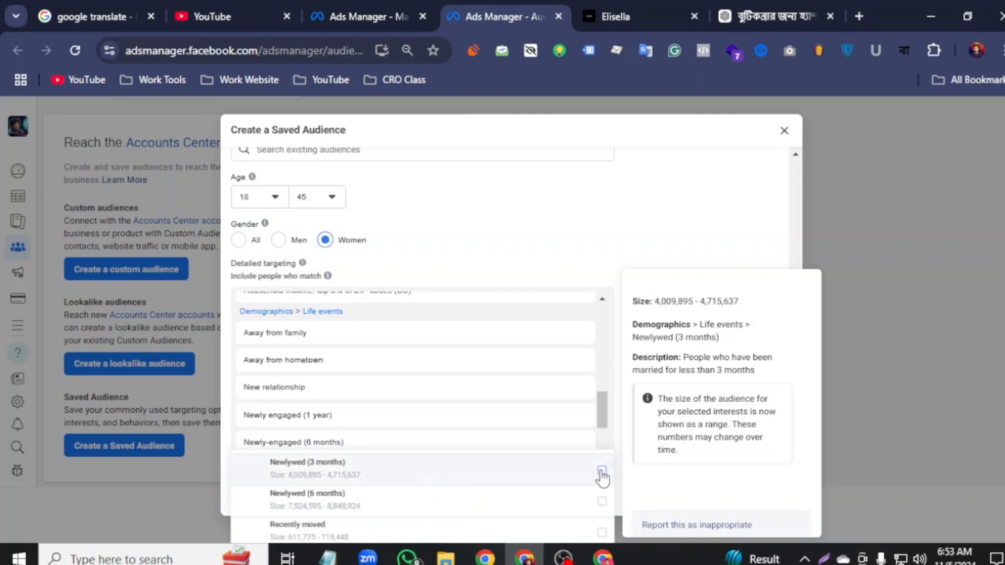
pyautogui.click(602, 472)
pyautogui.click(601, 504)
# Step: Add Parents (All) from the All parents group of the Parents demographics to the detailed targeting
pyautogui.scroll(-1, 454, 496)
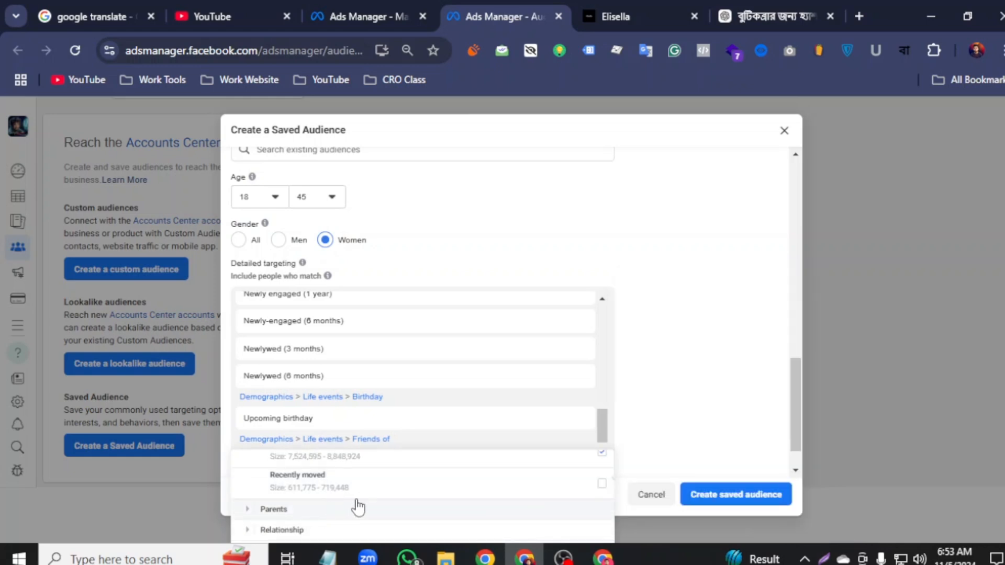
pyautogui.scroll(1, 269, 520)
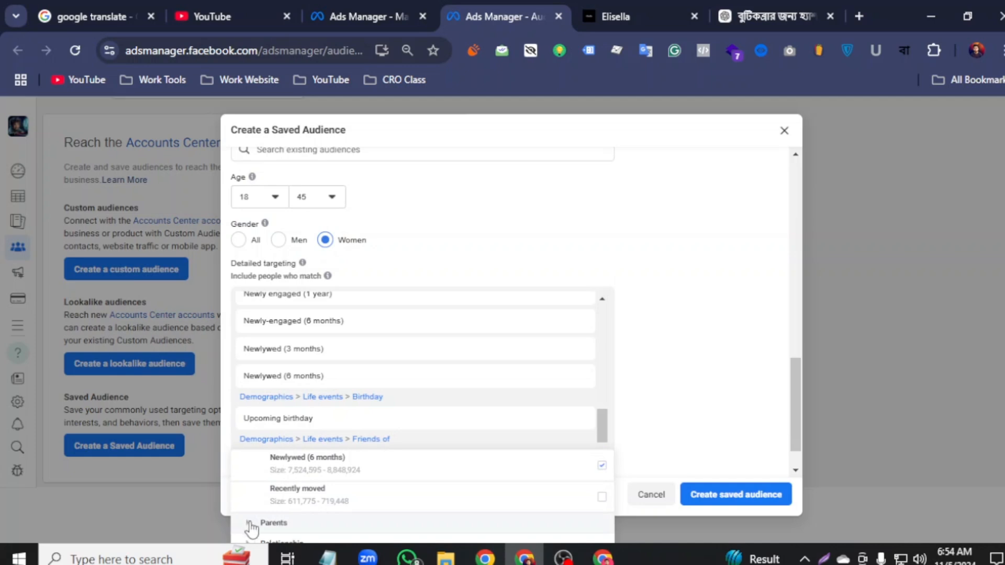
pyautogui.click(250, 524)
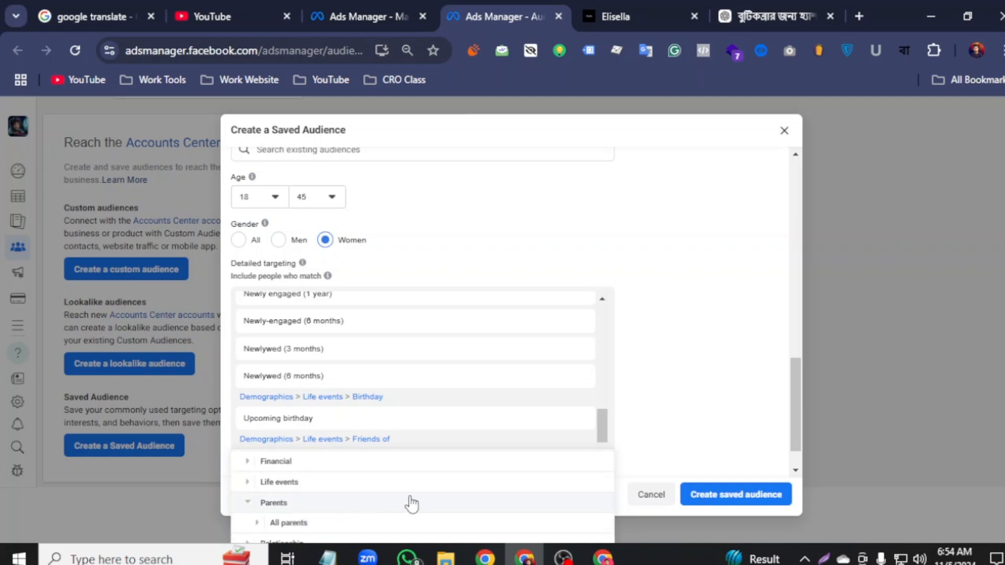
pyautogui.click(270, 521)
pyautogui.scroll(-3, 377, 511)
pyautogui.scroll(2, 393, 505)
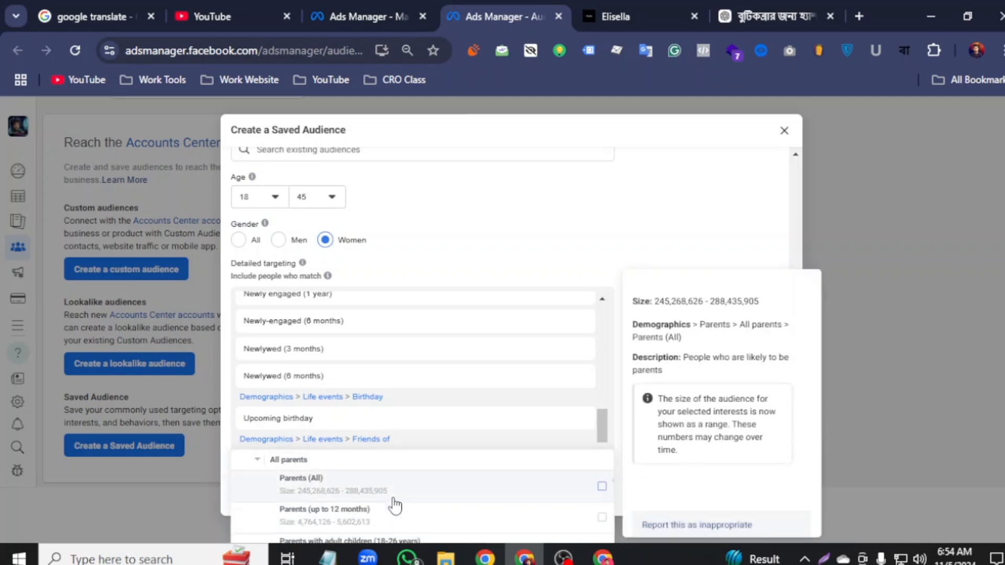
pyautogui.click(602, 487)
# Step: Add Parents with toddlers (01-02 years) from the All parents group to the detailed targeting
pyautogui.scroll(-3, 490, 494)
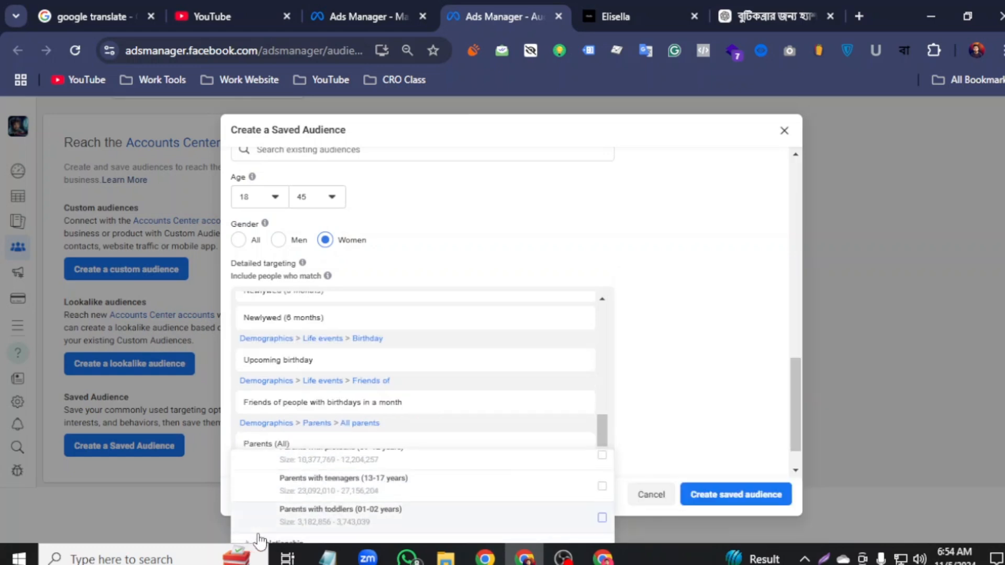
pyautogui.scroll(5, 385, 437)
pyautogui.scroll(10, 418, 384)
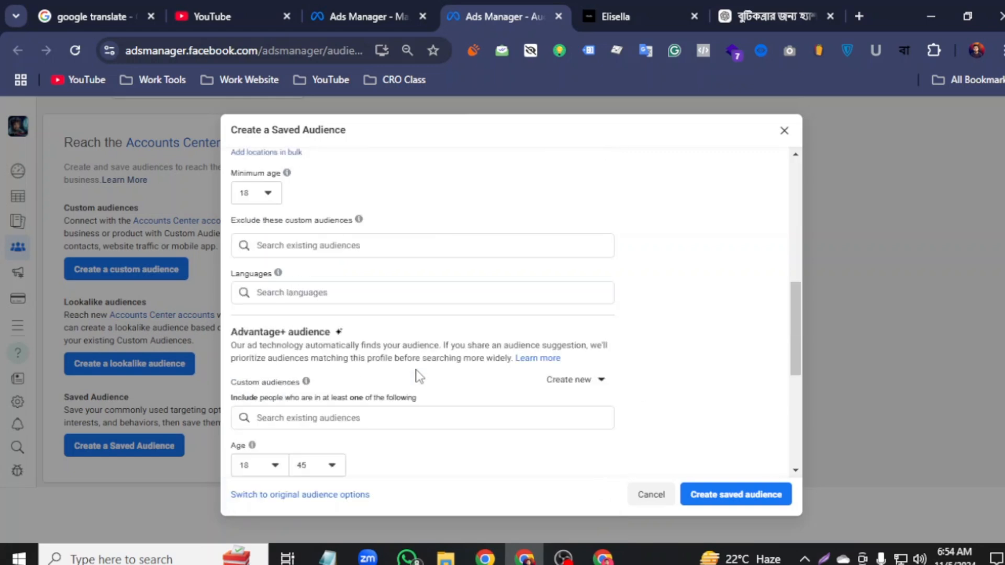
# Step: Add the Family and relationships interests Family (social concept) and Fatherhood (children & parenting) to the detailed targeting
pyautogui.scroll(-6, 416, 373)
pyautogui.scroll(-1, 419, 374)
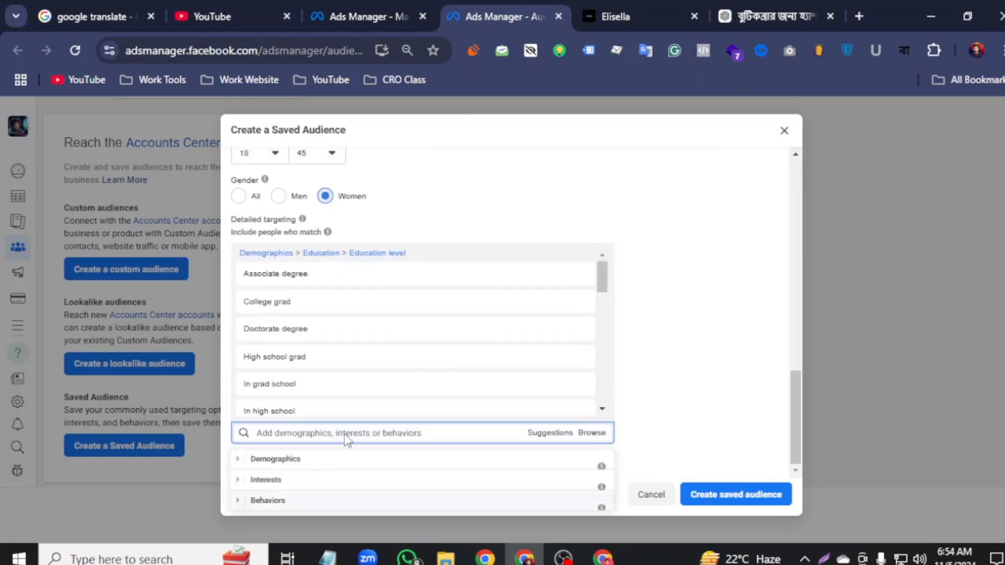
pyautogui.click(237, 480)
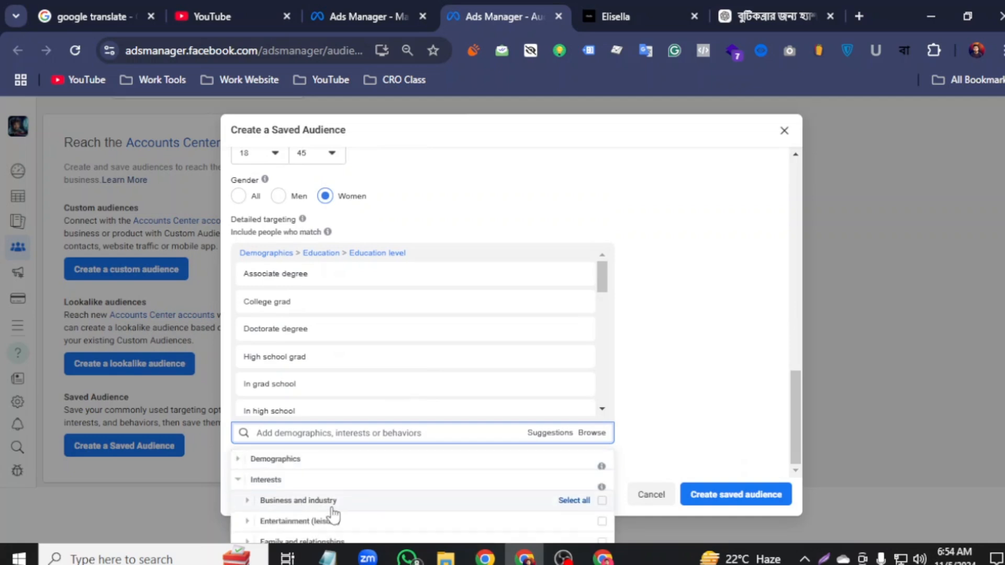
pyautogui.scroll(-3, 332, 514)
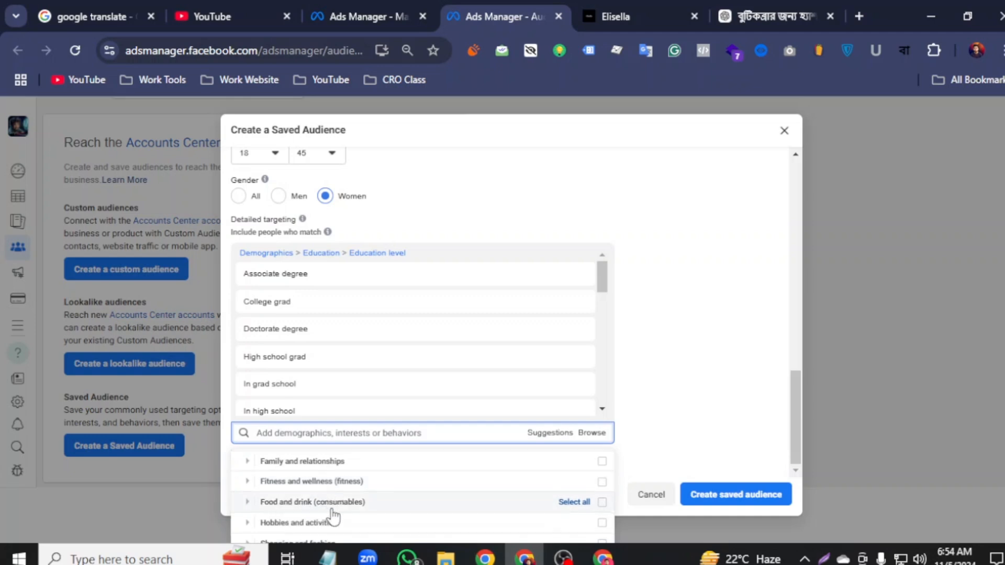
pyautogui.click(249, 463)
pyautogui.click(601, 486)
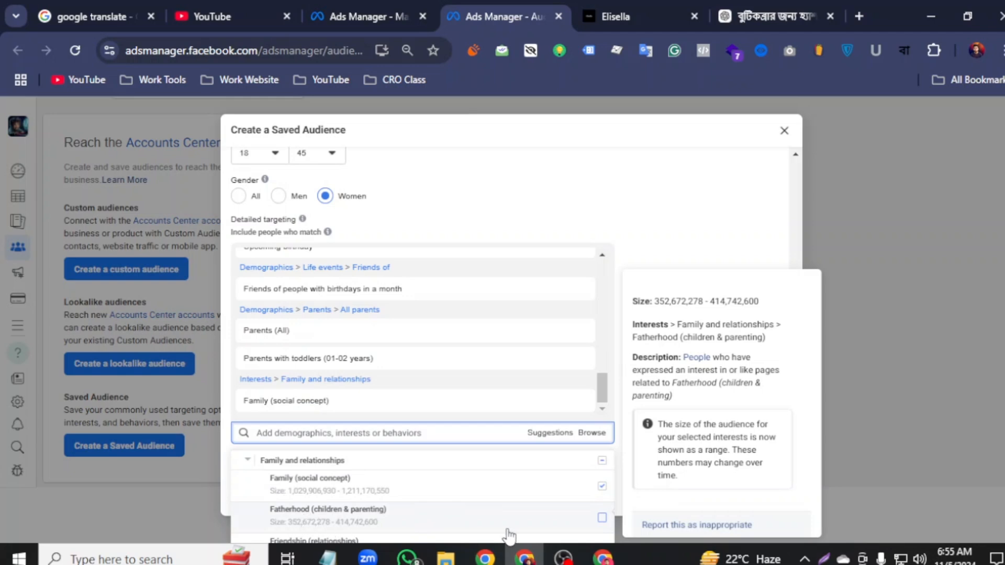
pyautogui.click(600, 518)
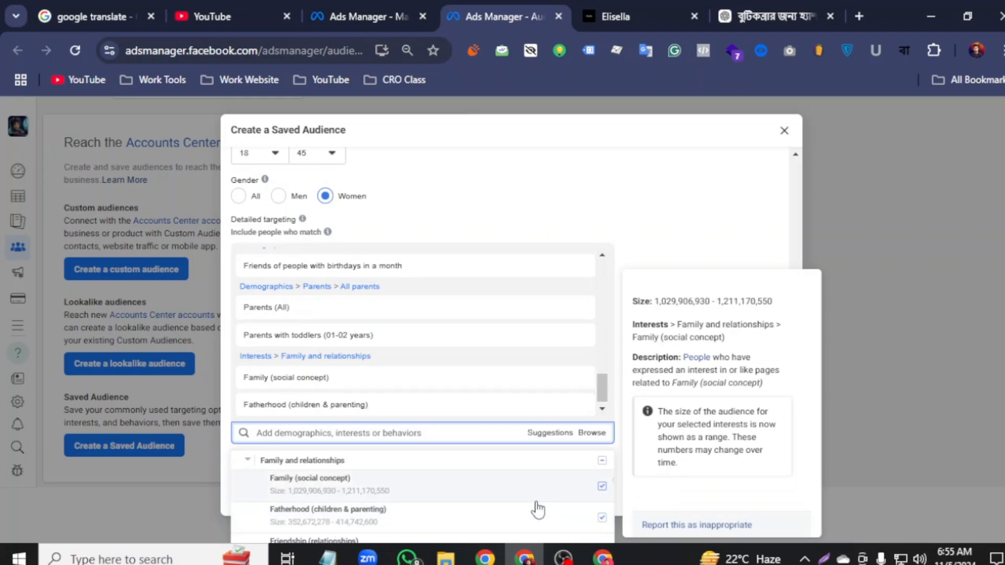
# Step: Add Friendship (relationships), Marriage (weddings), Weddings (weddings) and Parenting (children & parenting) from the Family and relationships interests
pyautogui.scroll(-2, 537, 509)
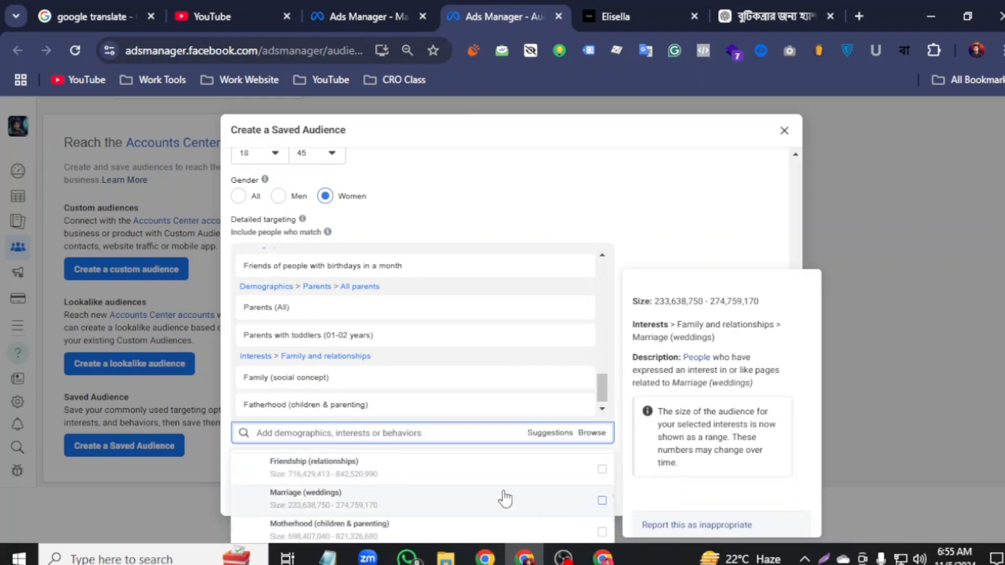
pyautogui.click(314, 479)
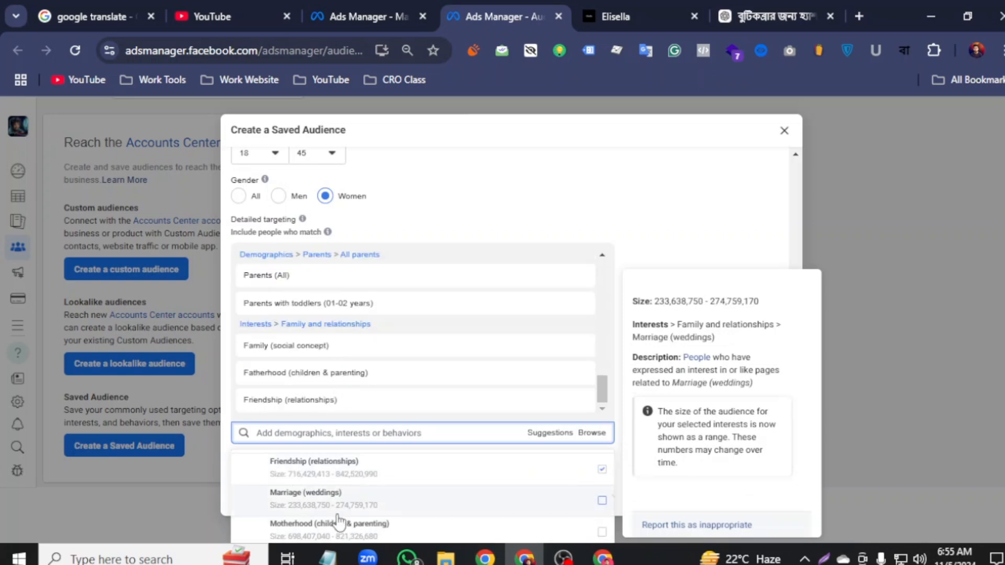
pyautogui.click(602, 501)
pyautogui.scroll(-2, 392, 510)
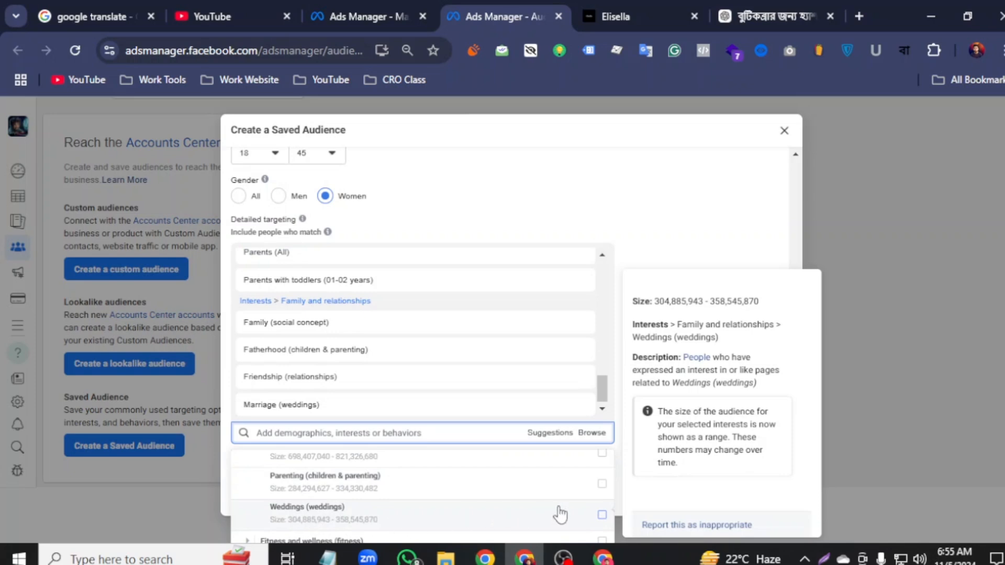
pyautogui.click(601, 515)
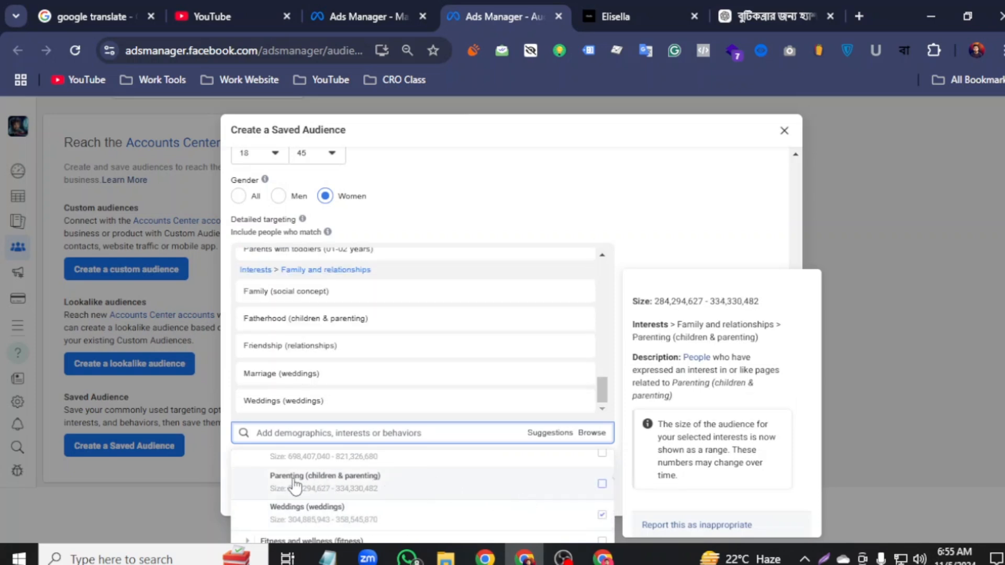
pyautogui.click(406, 478)
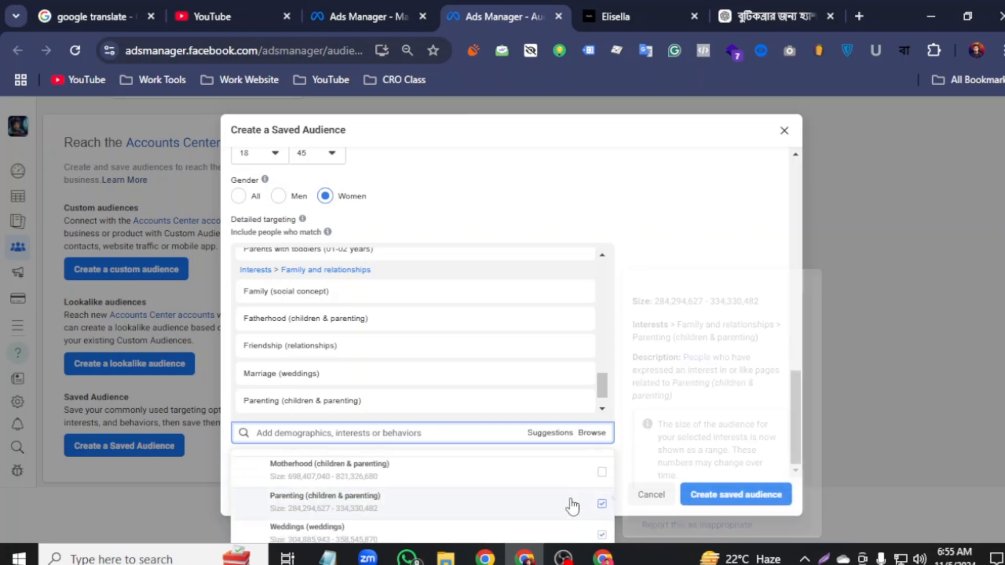
# Step: Add Beauty salons (cosmetics), Fragrances (cosmetics) and Hair products (hair care) from the Beauty group of the Shopping and fashion interests
pyautogui.hotkey('ctrl', '-')
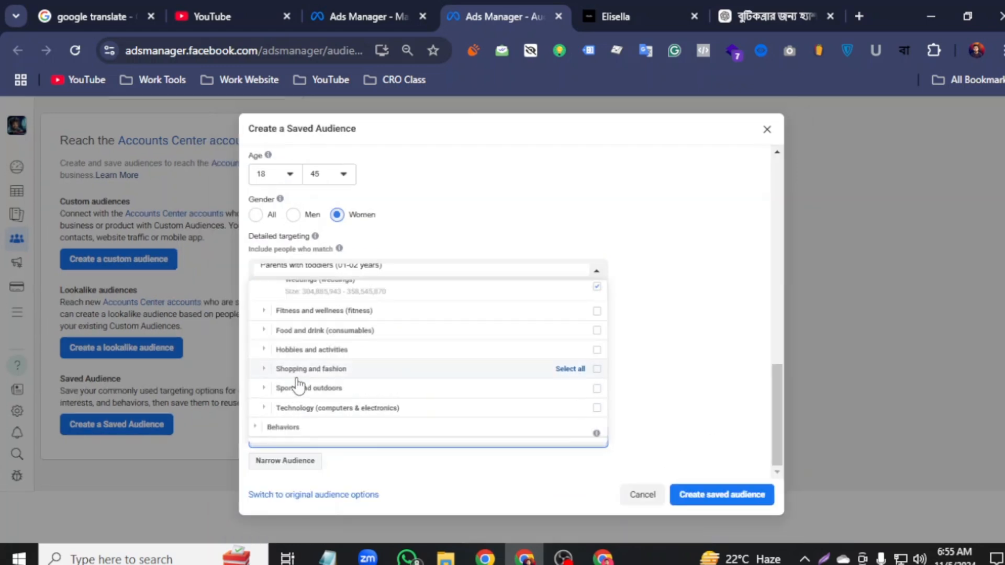
pyautogui.click(266, 369)
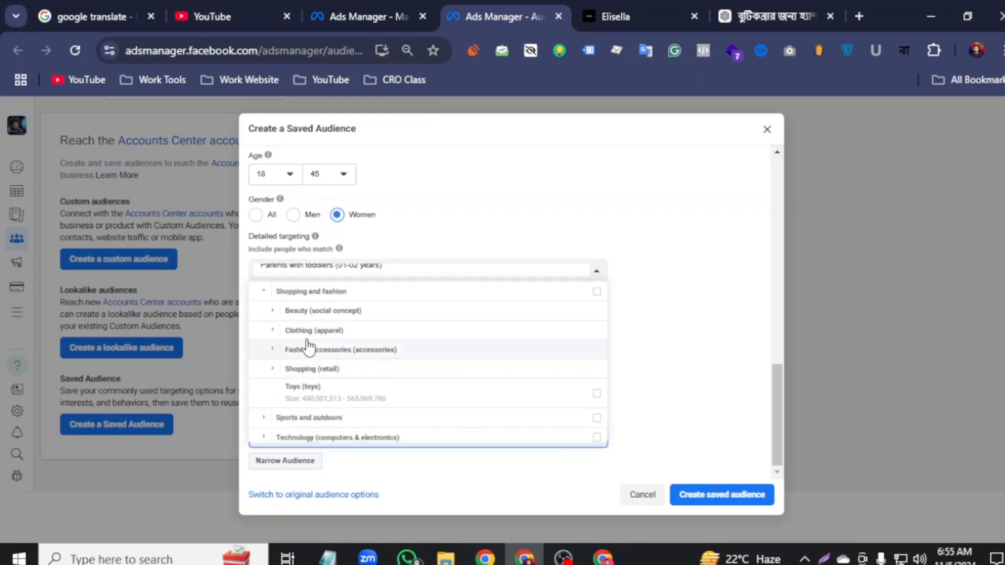
pyautogui.click(275, 314)
pyautogui.moveTo(338, 340)
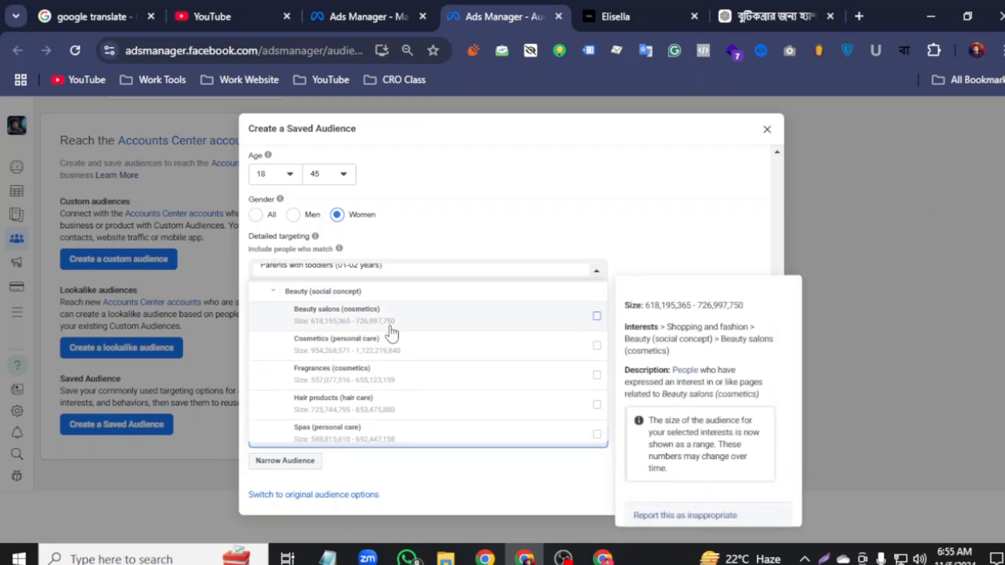
pyautogui.click(596, 316)
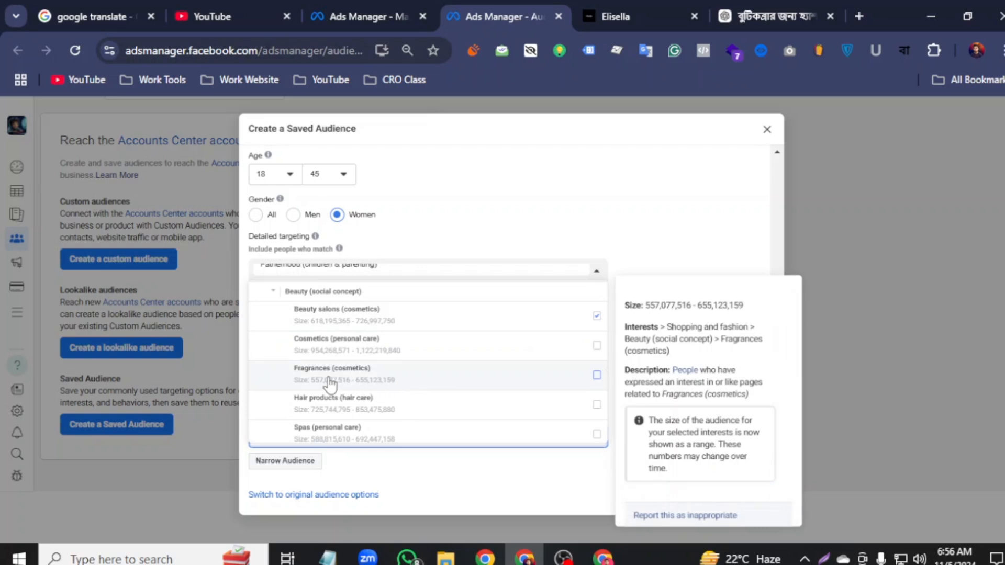
pyautogui.click(596, 376)
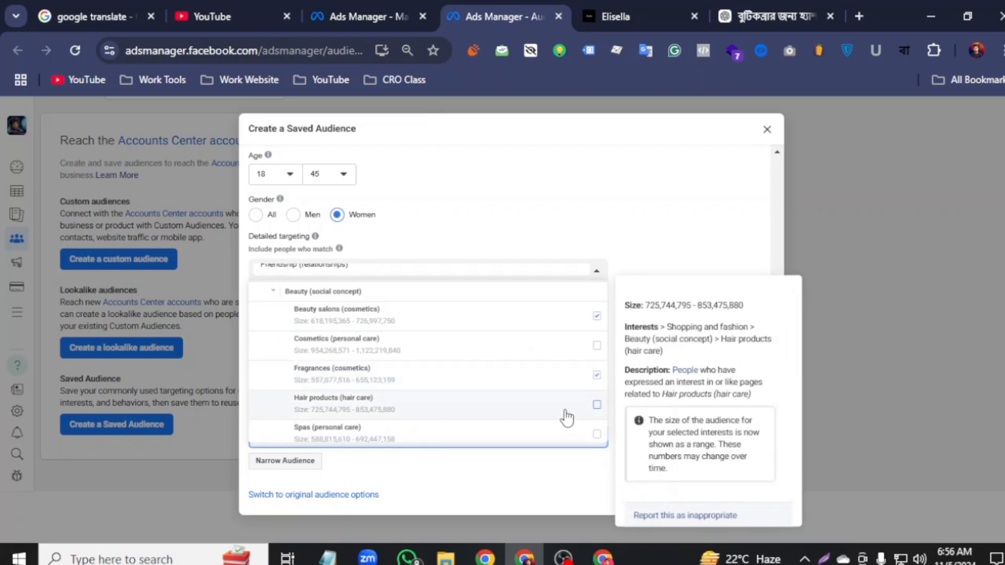
pyautogui.click(596, 405)
# Step: Add Children's clothing, Men's clothing, Shoes (footwear) and Women's clothing from the Clothing (apparel) interests
pyautogui.scroll(-2, 523, 408)
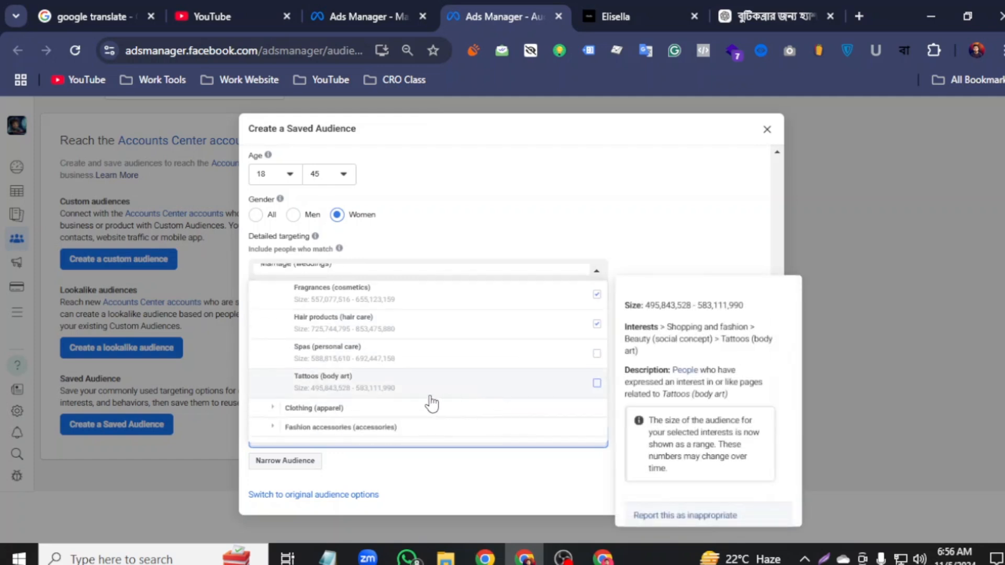
pyautogui.click(274, 408)
pyautogui.scroll(-2, 381, 406)
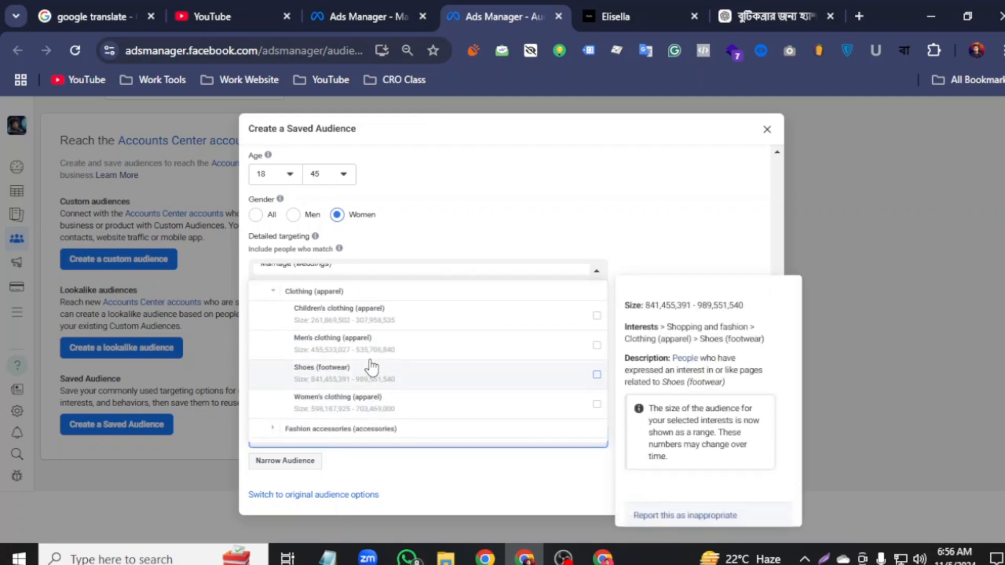
pyautogui.click(596, 316)
pyautogui.click(597, 346)
pyautogui.click(597, 374)
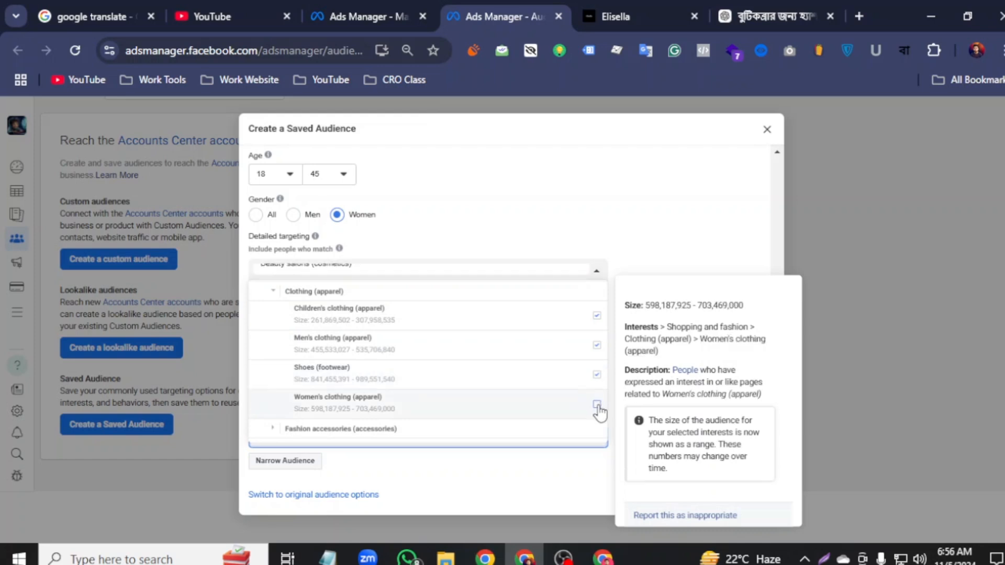
pyautogui.click(597, 404)
# Step: Add Dresses (apparel) and Jewelry (apparel) from the Fashion accessories interests to the detailed targeting
pyautogui.scroll(-2, 449, 423)
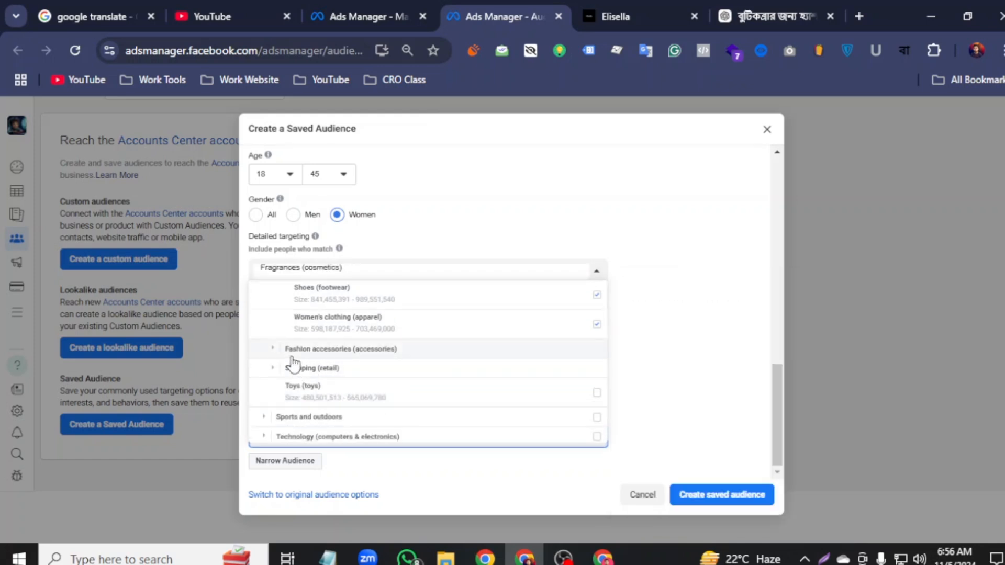
pyautogui.click(272, 348)
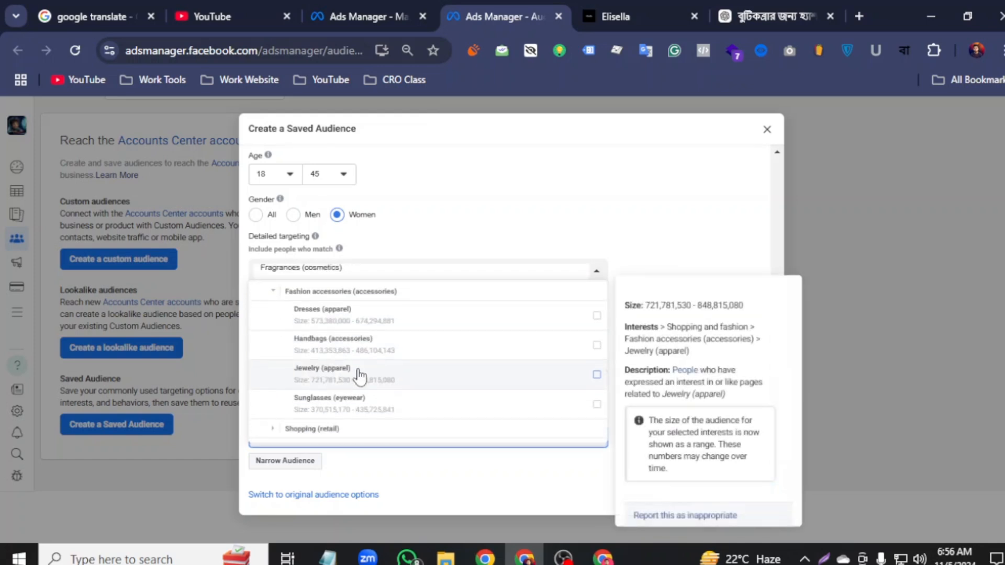
pyautogui.click(597, 316)
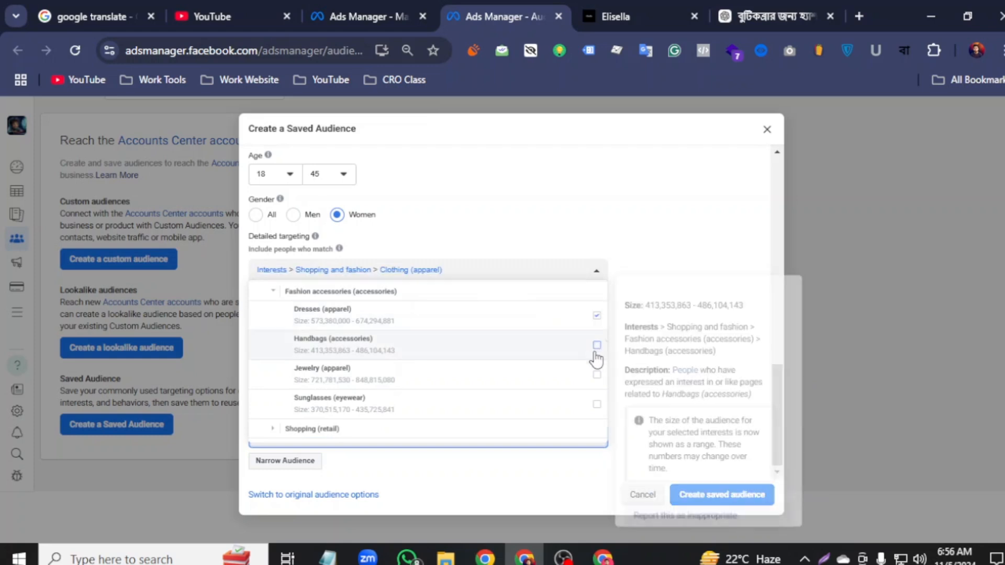
pyautogui.click(597, 375)
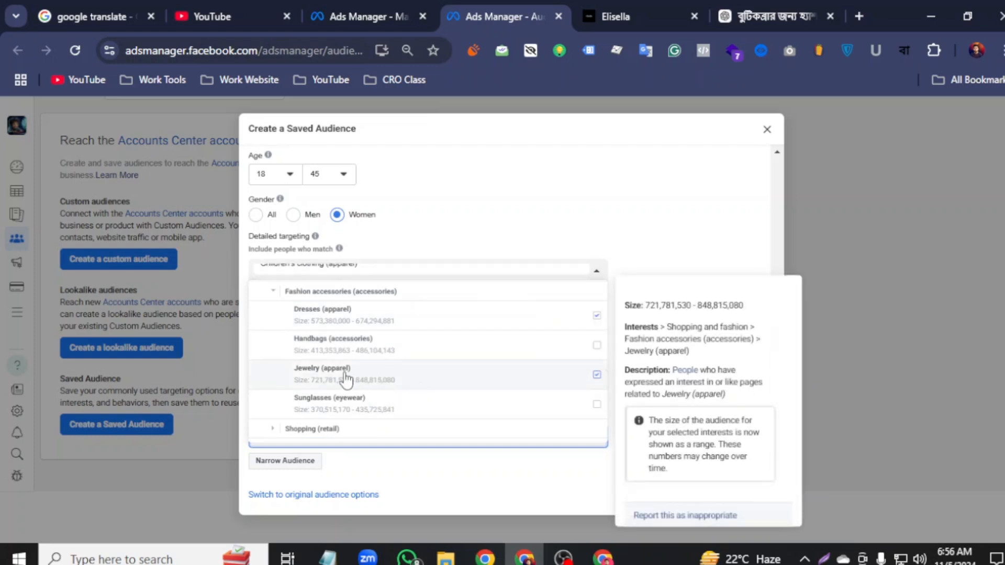
# Step: Add Luxury goods (retail) and Shopping malls (retail) from the Shopping (retail) interests to the detailed targeting
pyautogui.scroll(-2, 350, 414)
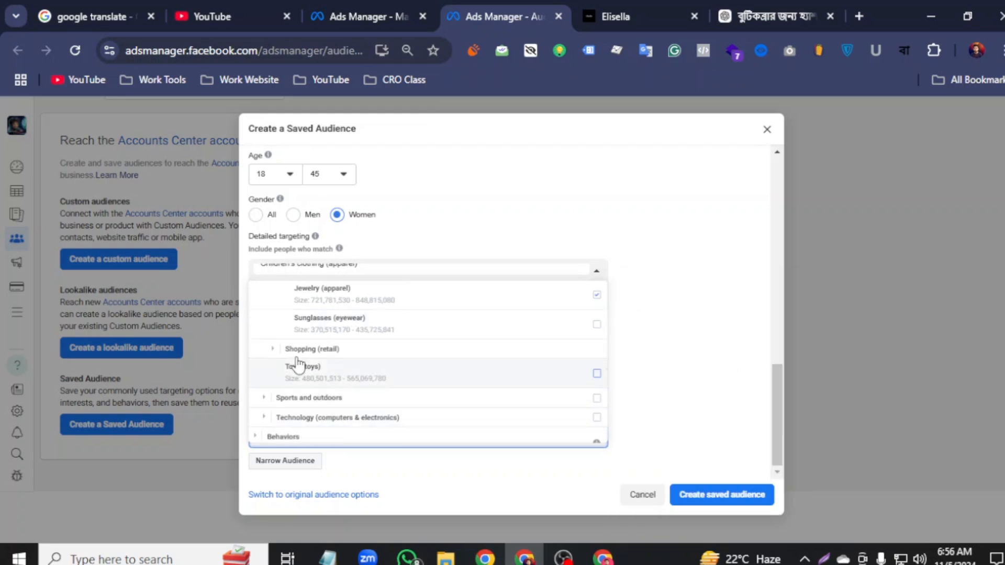
pyautogui.click(275, 352)
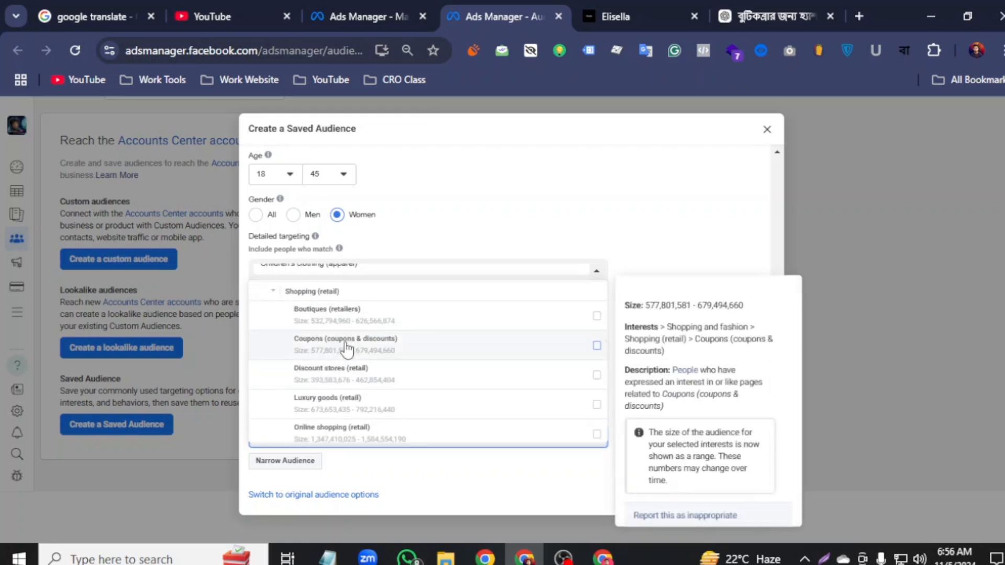
pyautogui.click(597, 405)
pyautogui.scroll(-2, 464, 407)
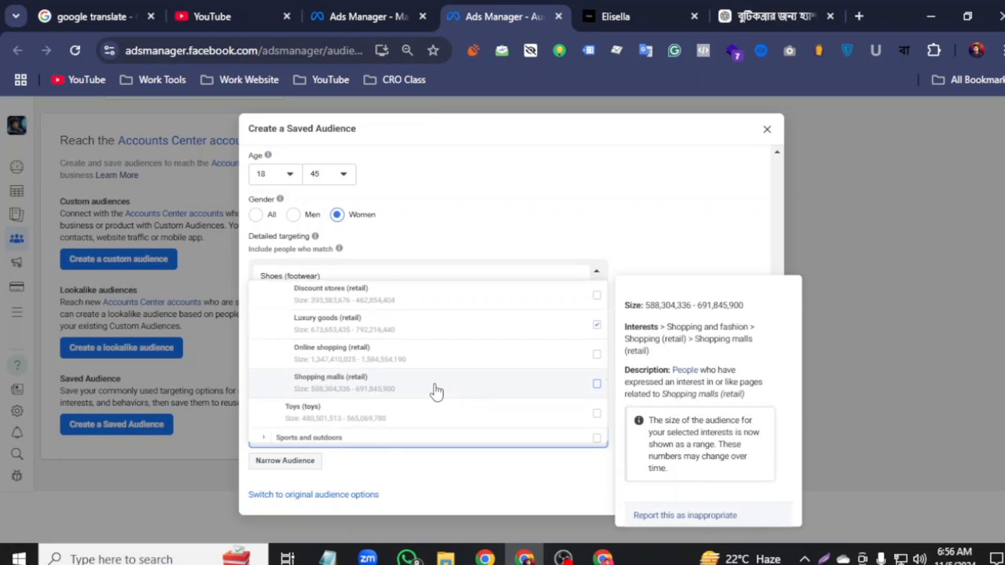
pyautogui.click(596, 387)
pyautogui.scroll(-2, 450, 395)
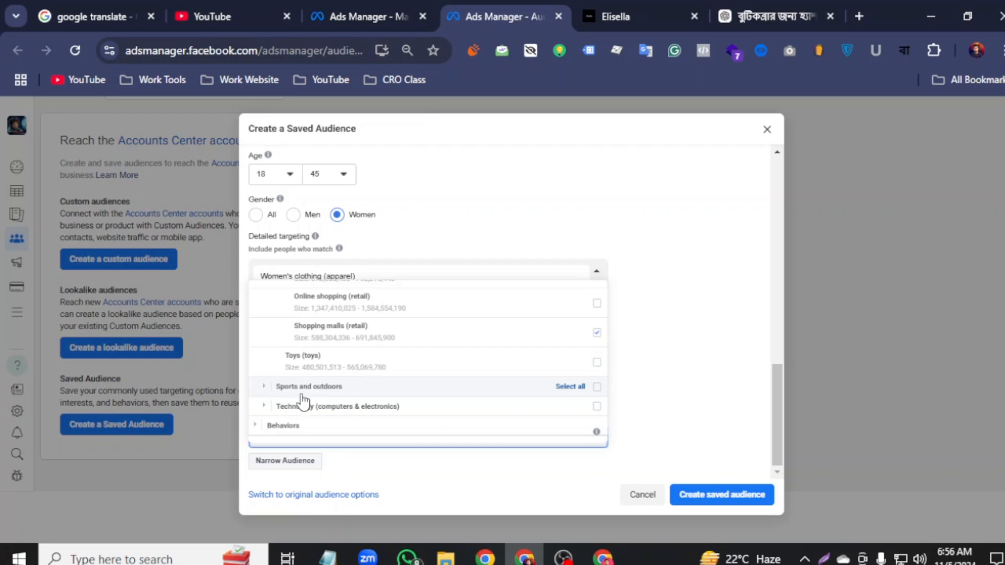
pyautogui.click(264, 386)
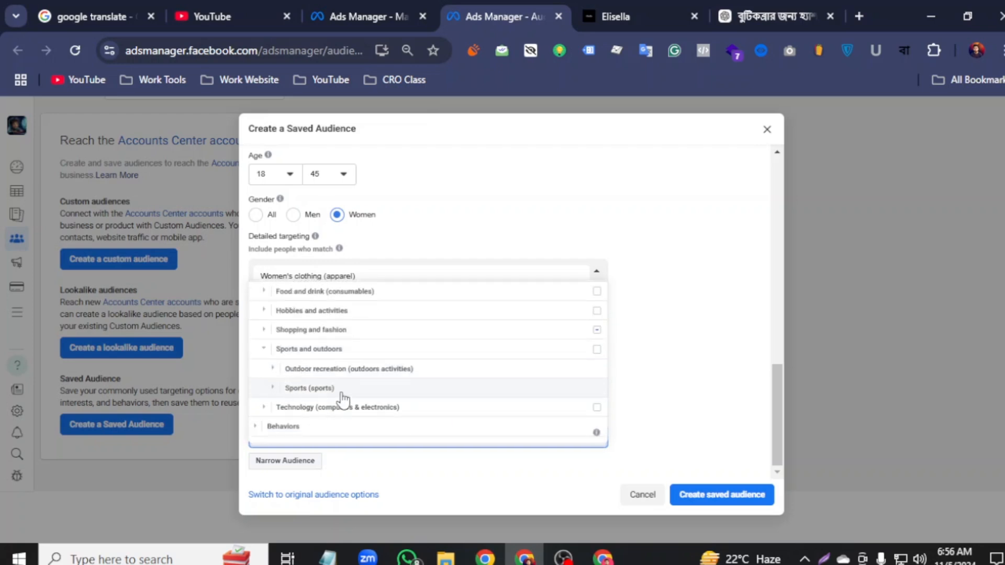
pyautogui.click(263, 407)
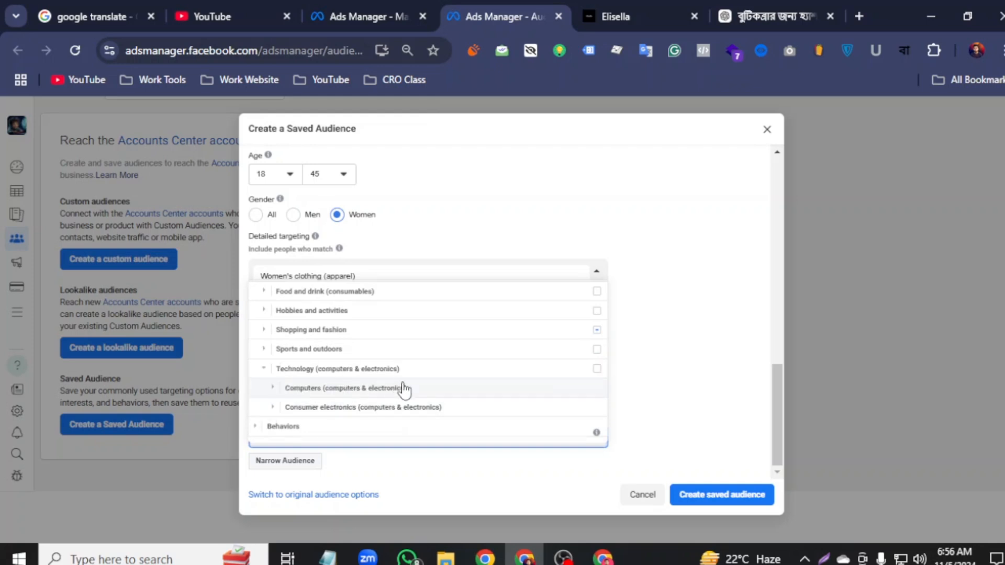
# Step: Add Anniversary (within 61-90 days) from the Anniversary group of the Behaviors to the detailed targeting
pyautogui.click(260, 429)
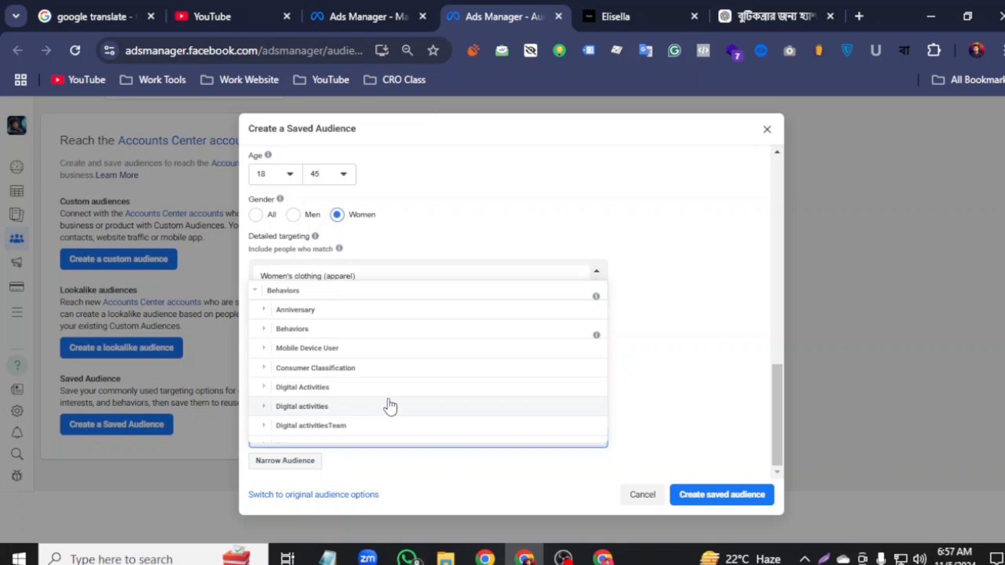
pyautogui.scroll(1, 332, 350)
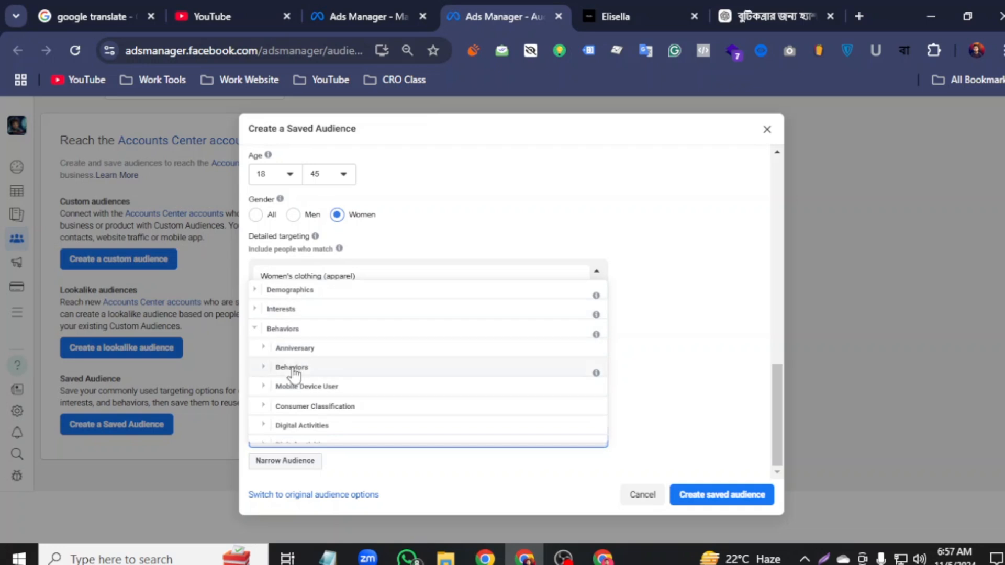
pyautogui.click(314, 349)
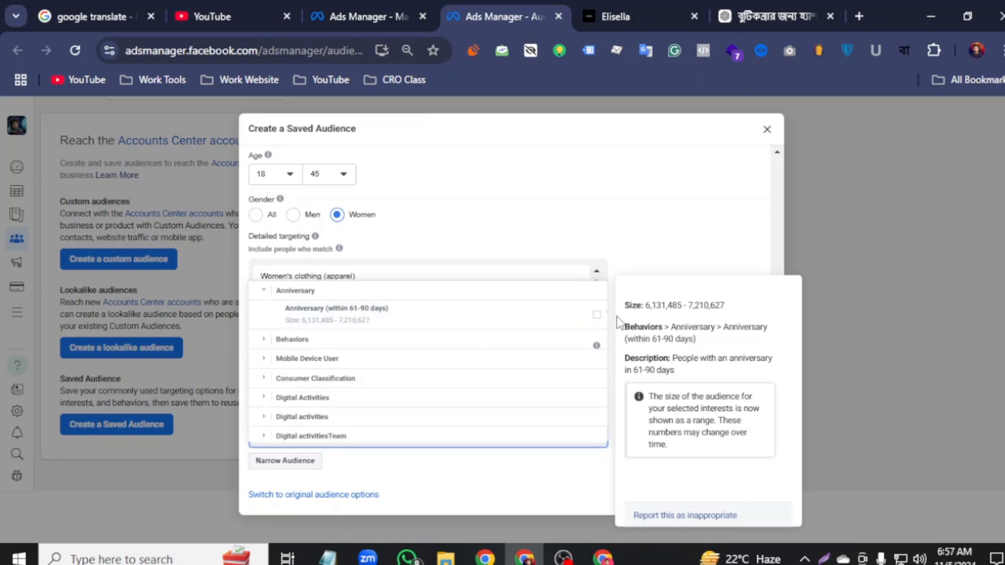
pyautogui.click(596, 314)
# Step: Add Engaged Shoppers from the Purchase behavior group of the Behaviors to the detailed targeting
pyautogui.click(270, 357)
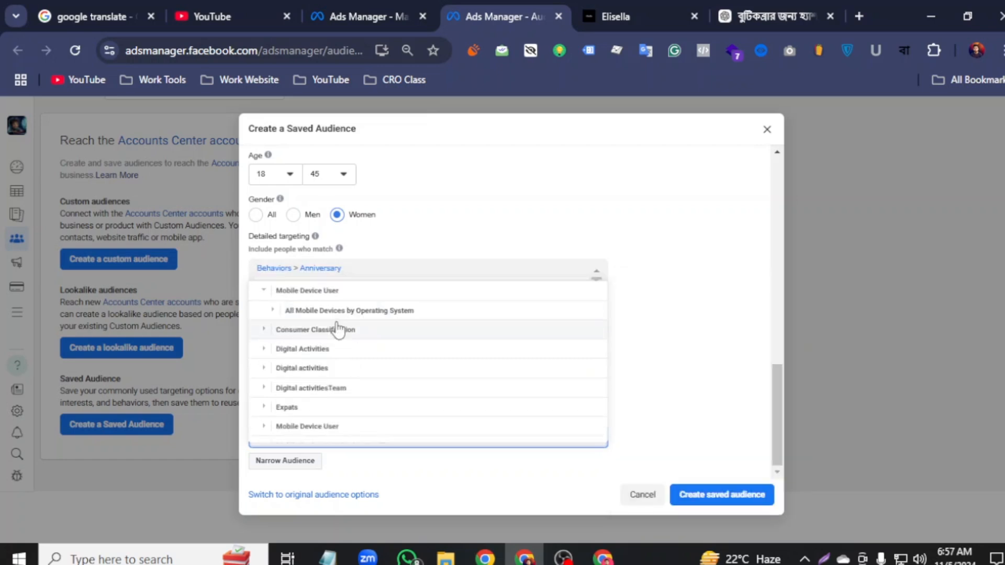
pyautogui.click(321, 330)
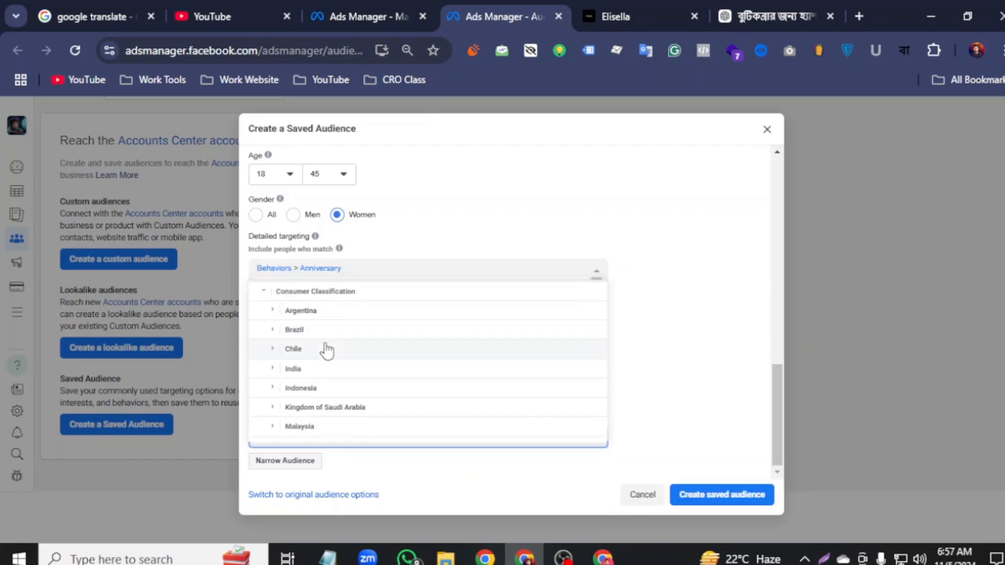
pyautogui.scroll(-5, 319, 348)
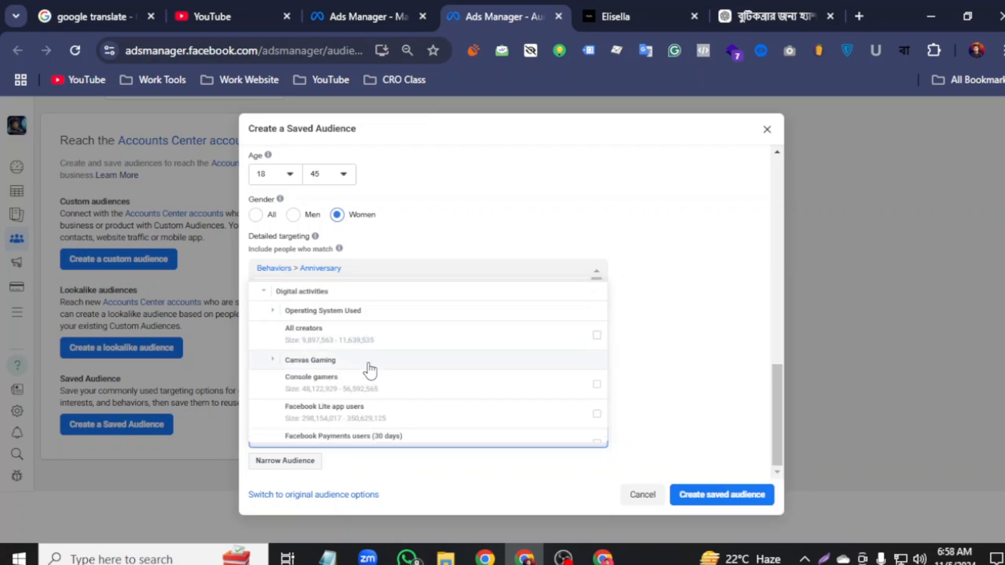
pyautogui.scroll(-6, 366, 373)
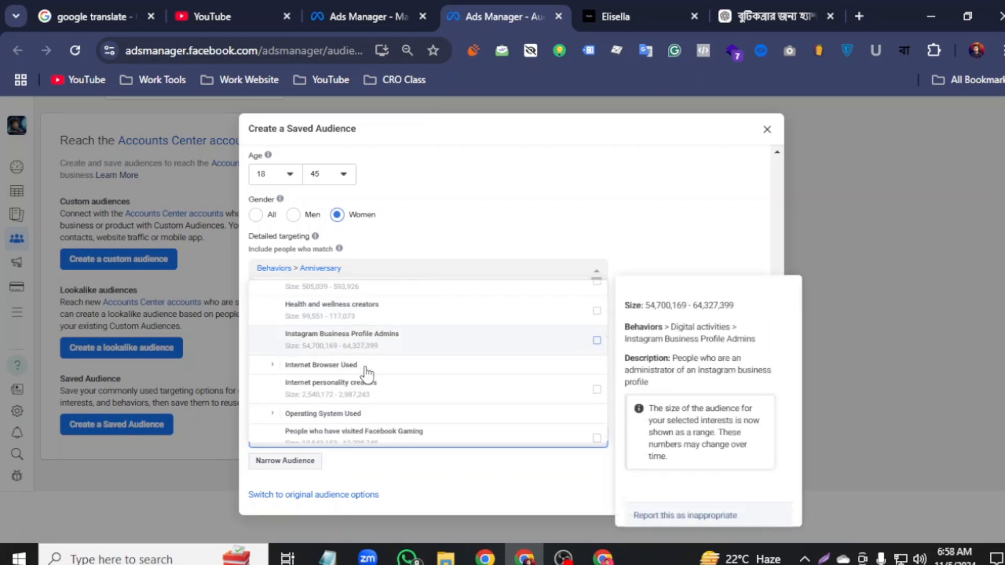
pyautogui.scroll(-2, 367, 373)
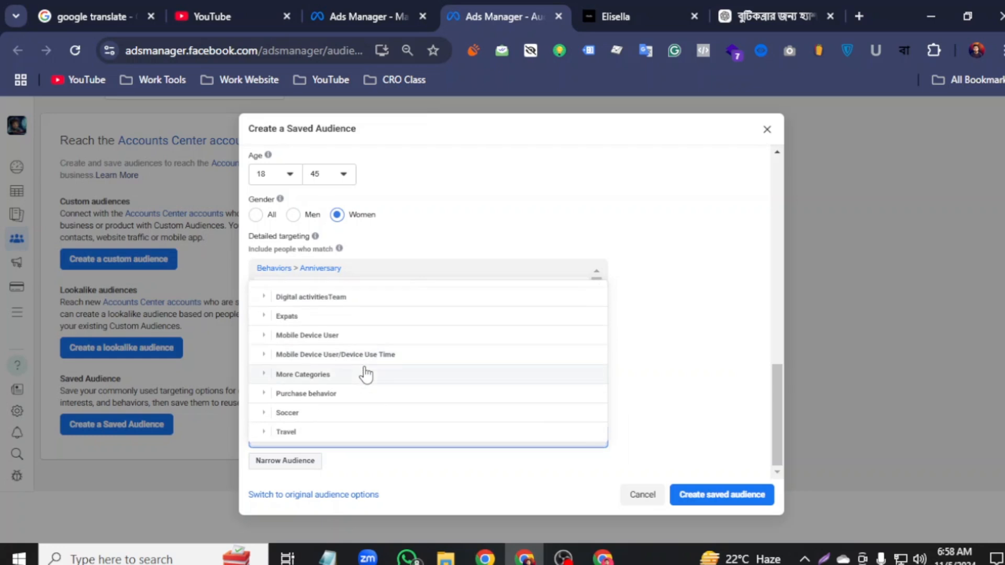
pyautogui.click(330, 393)
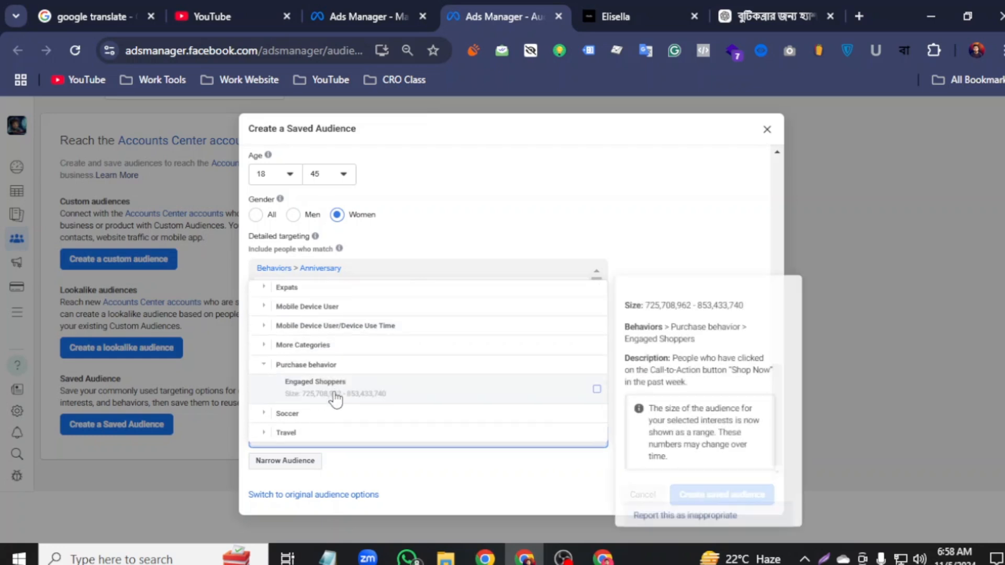
pyautogui.click(596, 389)
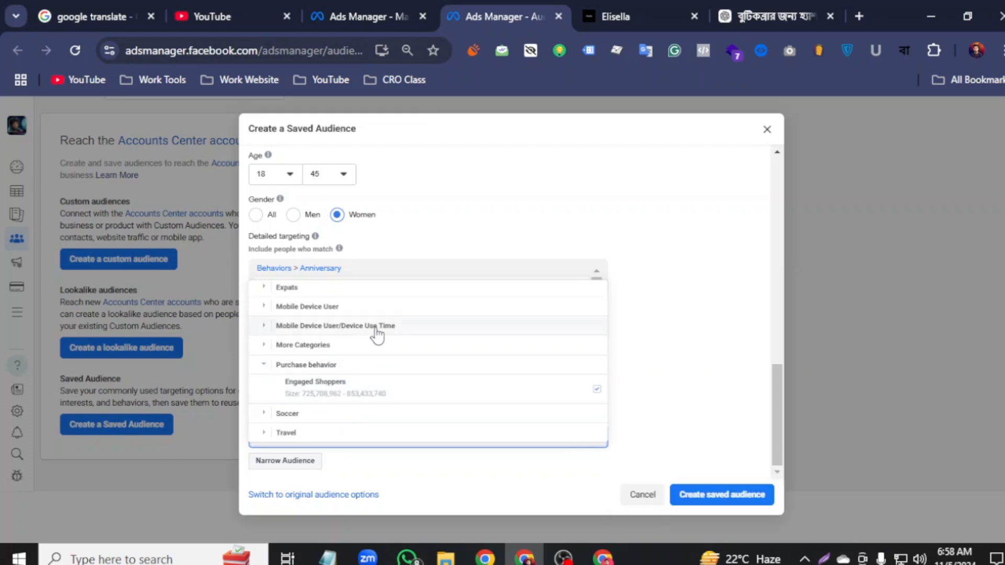
# Step: Look through the Soccer and Travel behavior groups for relevant options, and collapse the Behaviors category
pyautogui.click(313, 418)
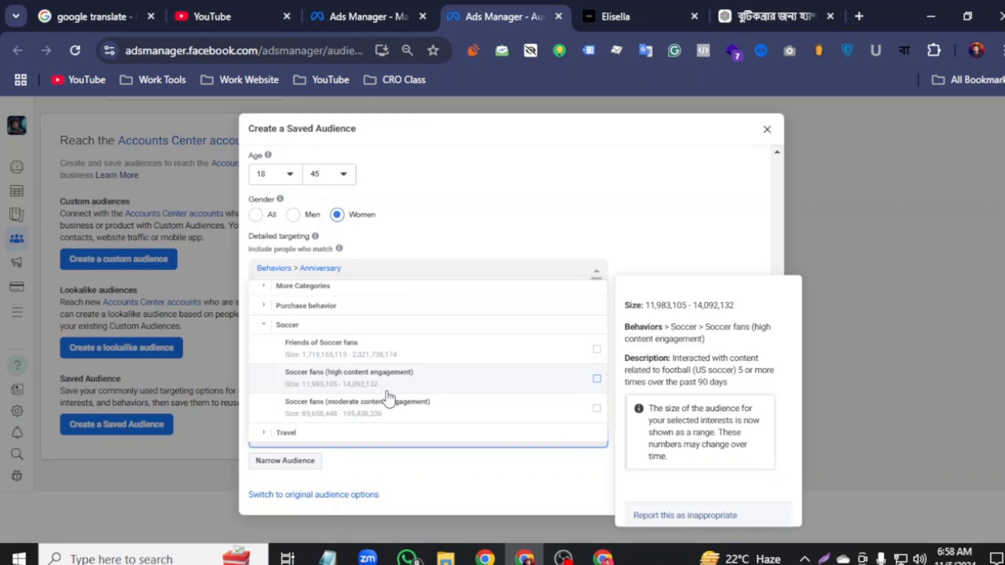
pyautogui.click(316, 433)
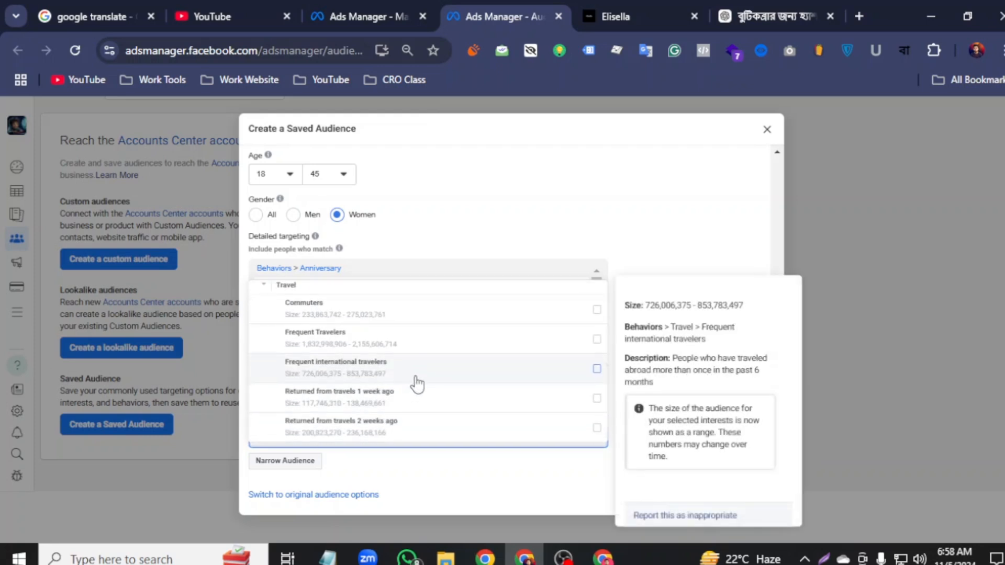
pyautogui.scroll(5, 455, 364)
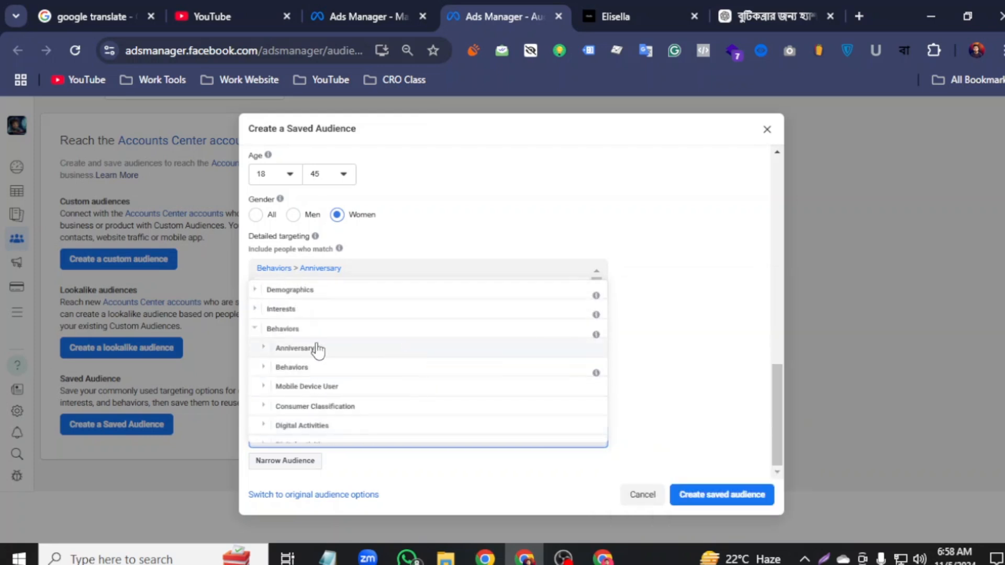
pyautogui.click(255, 331)
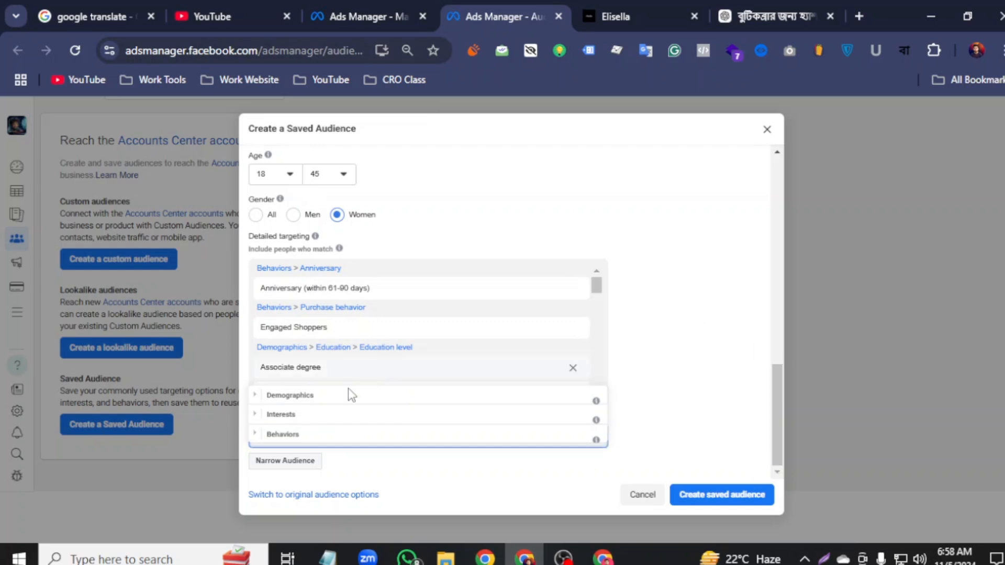
# Step: Review the selected detailed targeting entries and create the saved audience
pyautogui.scroll(10, 413, 352)
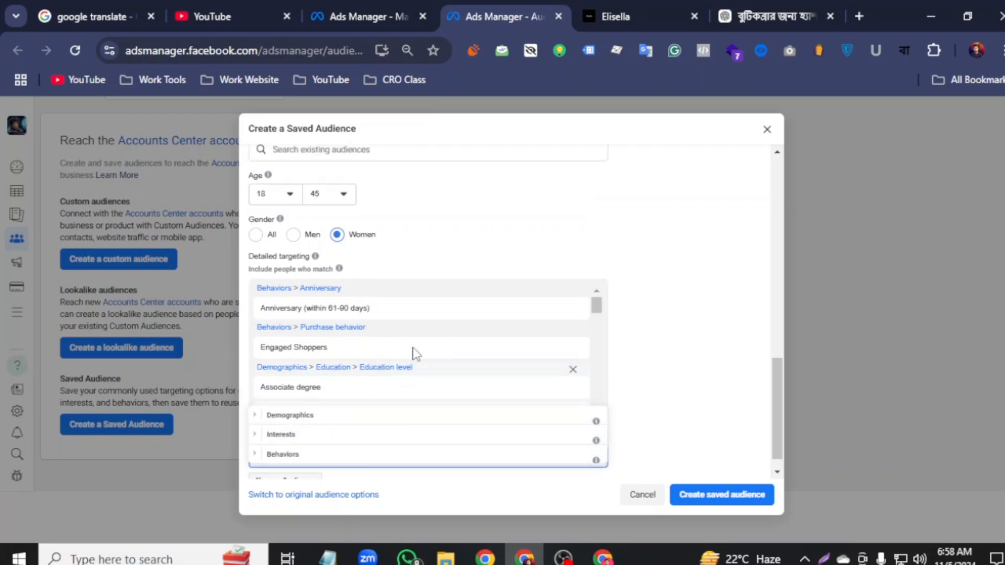
pyautogui.scroll(-7, 434, 360)
pyautogui.scroll(-6, 398, 402)
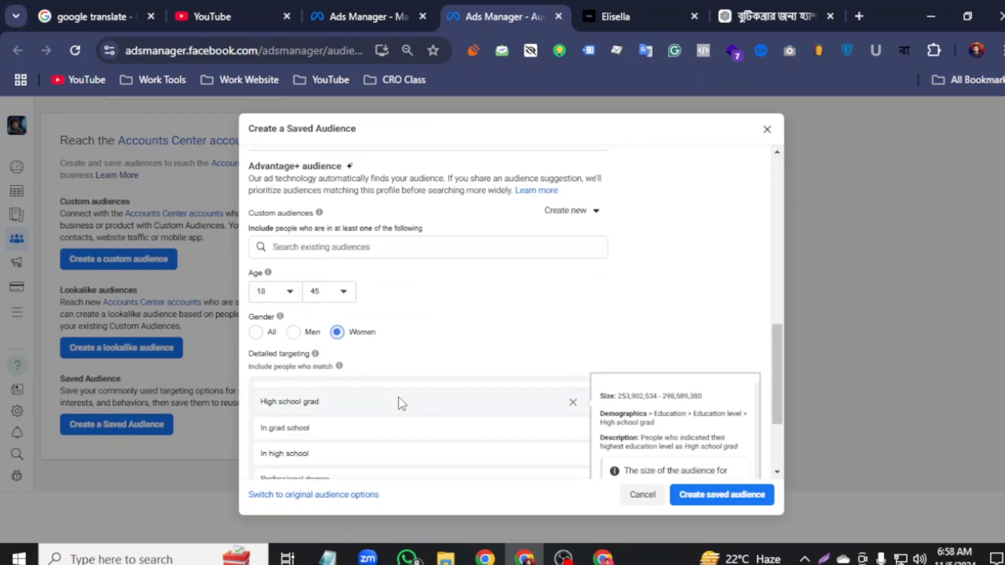
pyautogui.scroll(-3, 591, 350)
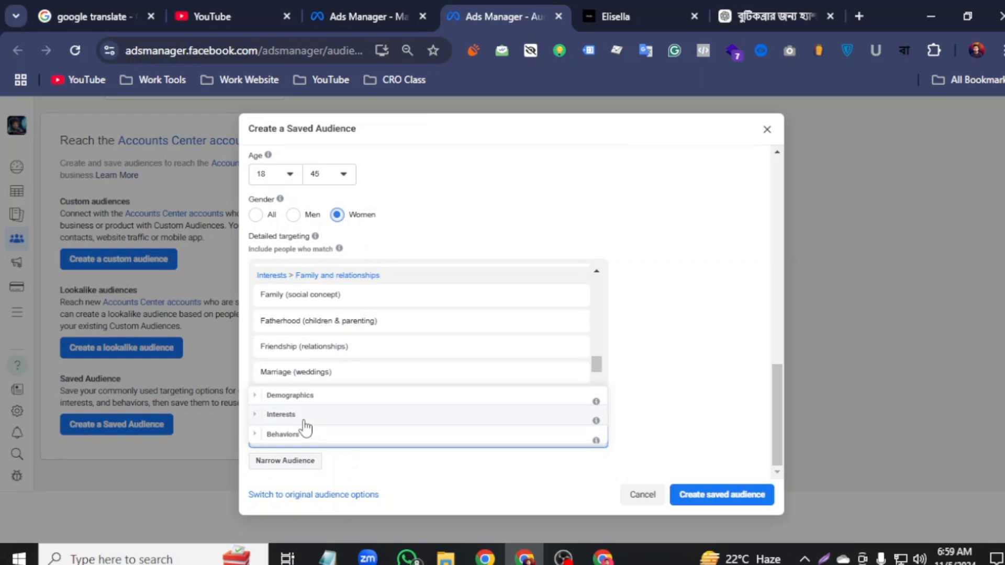
pyautogui.click(712, 504)
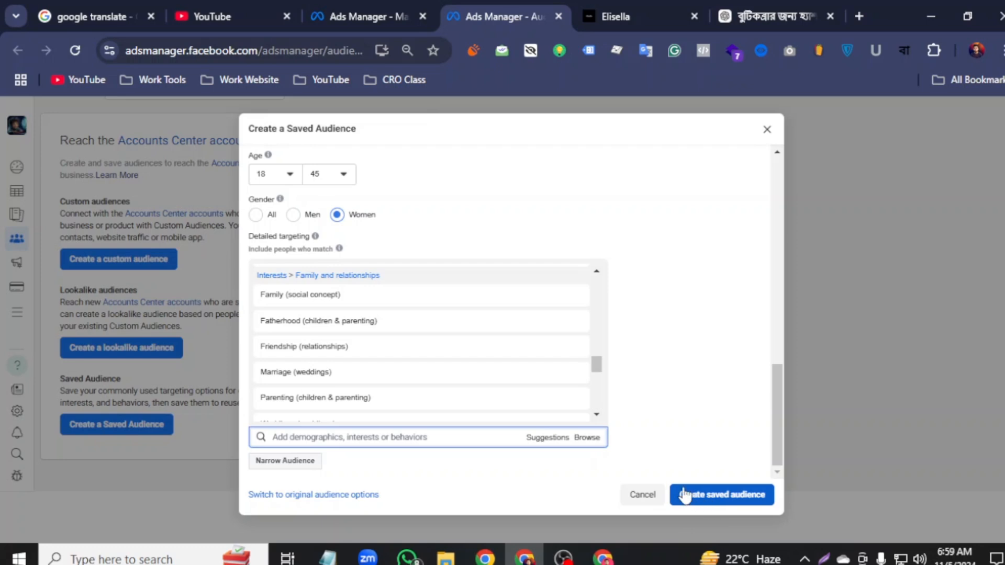
pyautogui.click(723, 496)
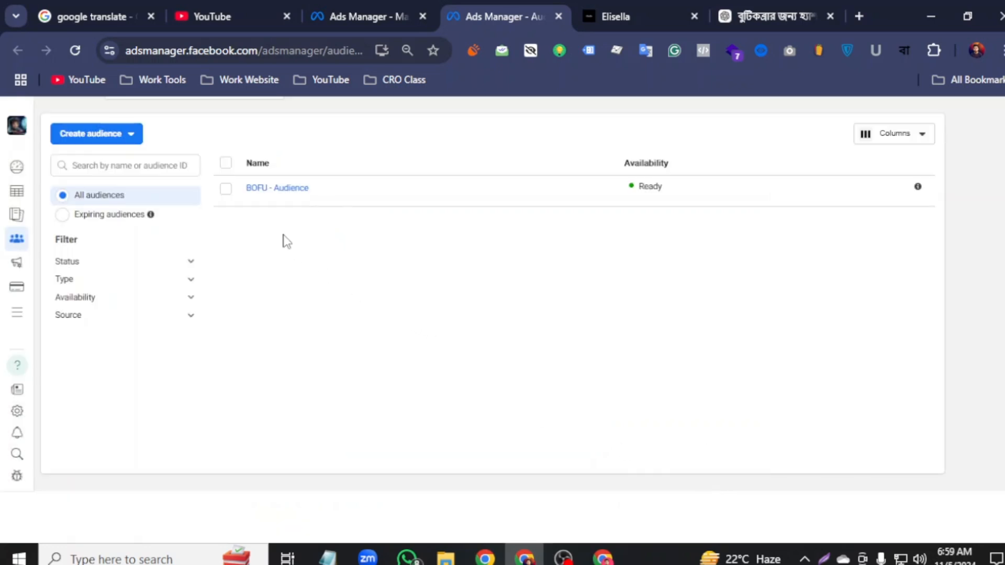
# Step: Create a new campaign with the Awareness objective on the Campaigns page and proceed to its ad set settings
pyautogui.click(368, 17)
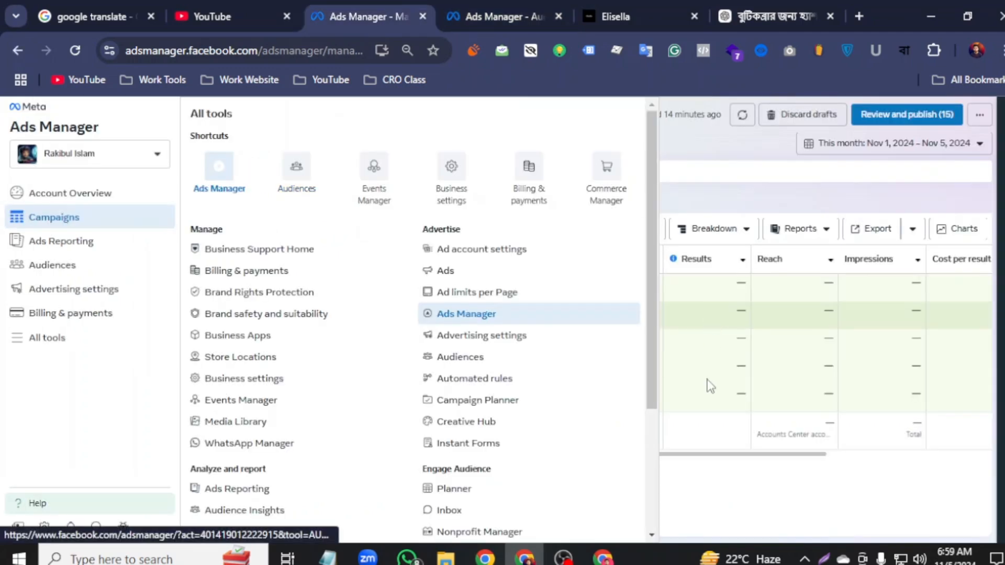
pyautogui.click(705, 495)
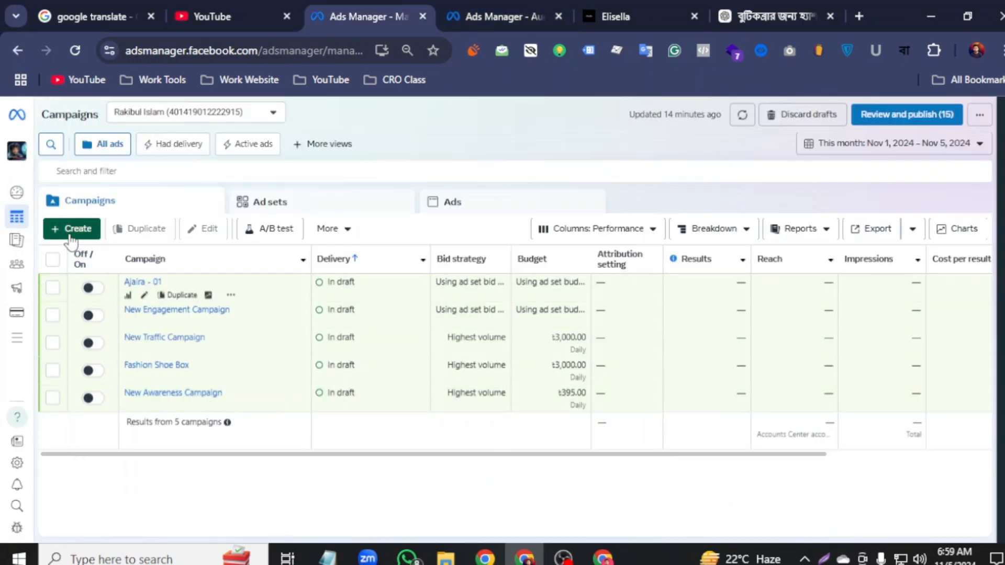
pyautogui.click(89, 235)
pyautogui.click(400, 341)
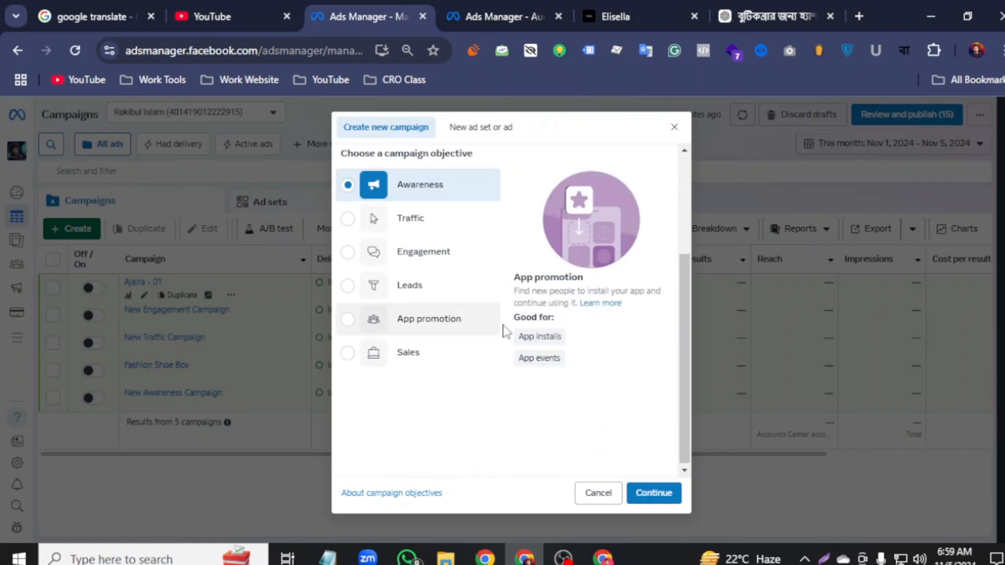
pyautogui.click(651, 493)
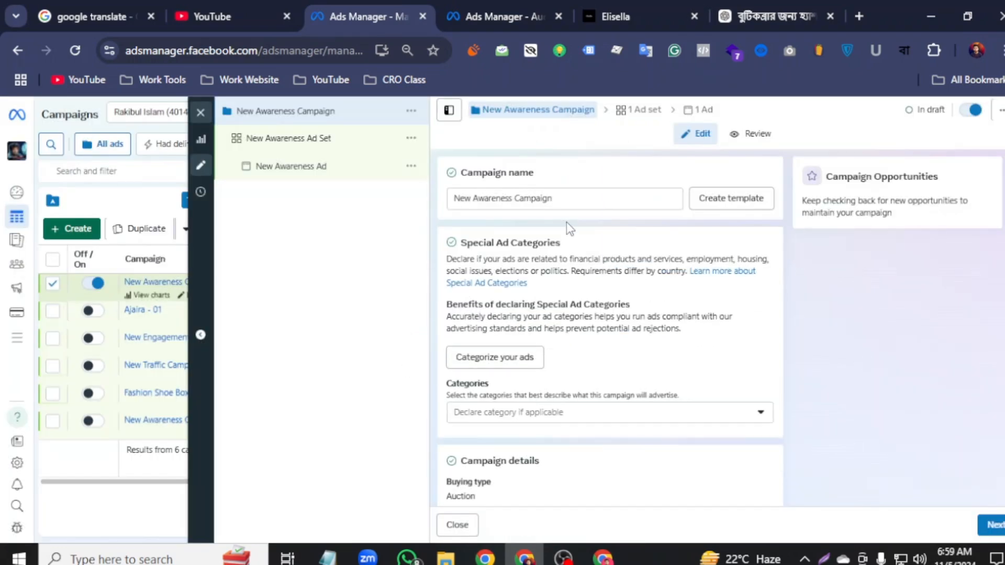
pyautogui.scroll(-2, 607, 287)
pyautogui.scroll(3, 599, 291)
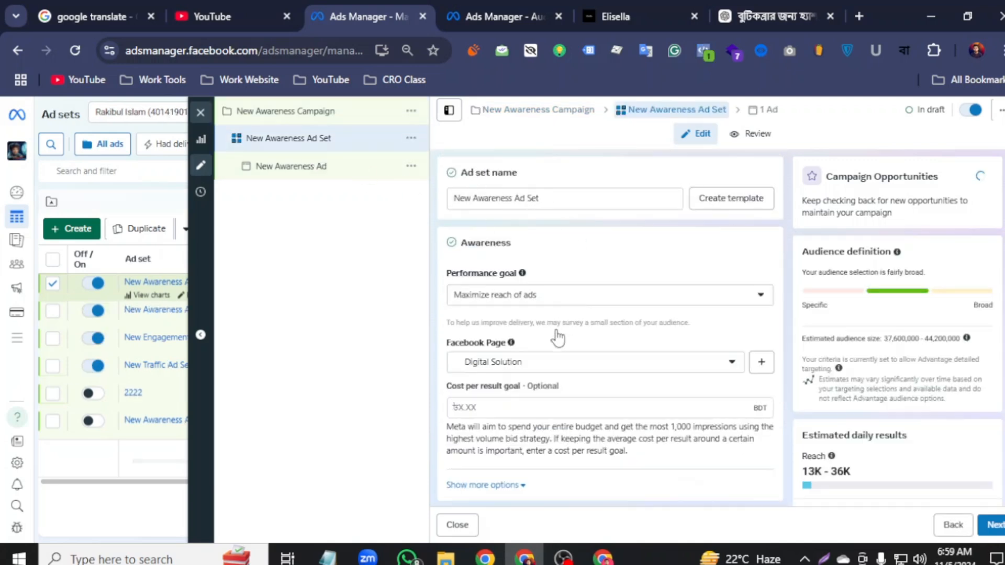
# Step: Switch the new awareness ad set from Advantage+ audience to the original audience options
pyautogui.scroll(-4, 551, 356)
pyautogui.scroll(-8, 550, 360)
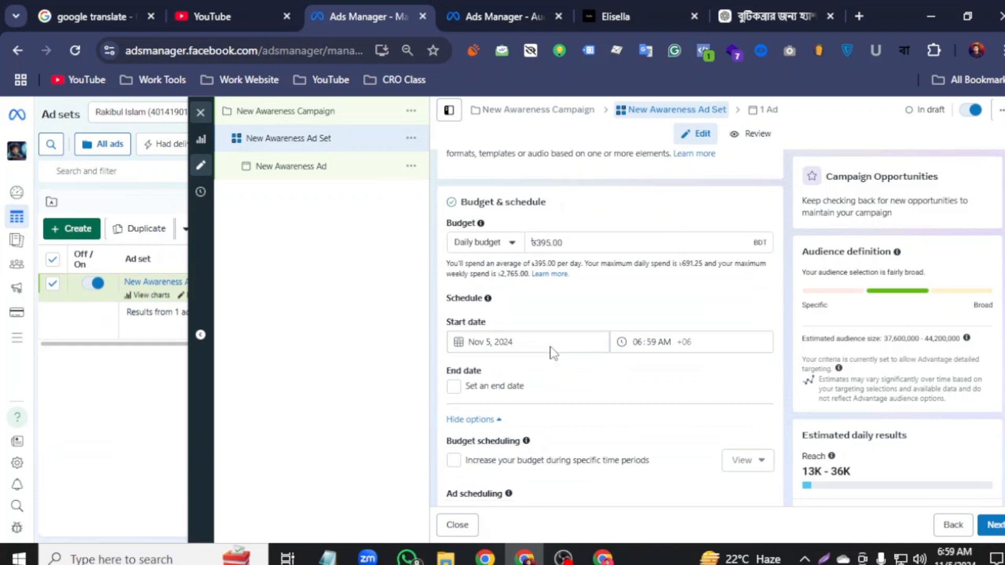
pyautogui.scroll(-3, 552, 352)
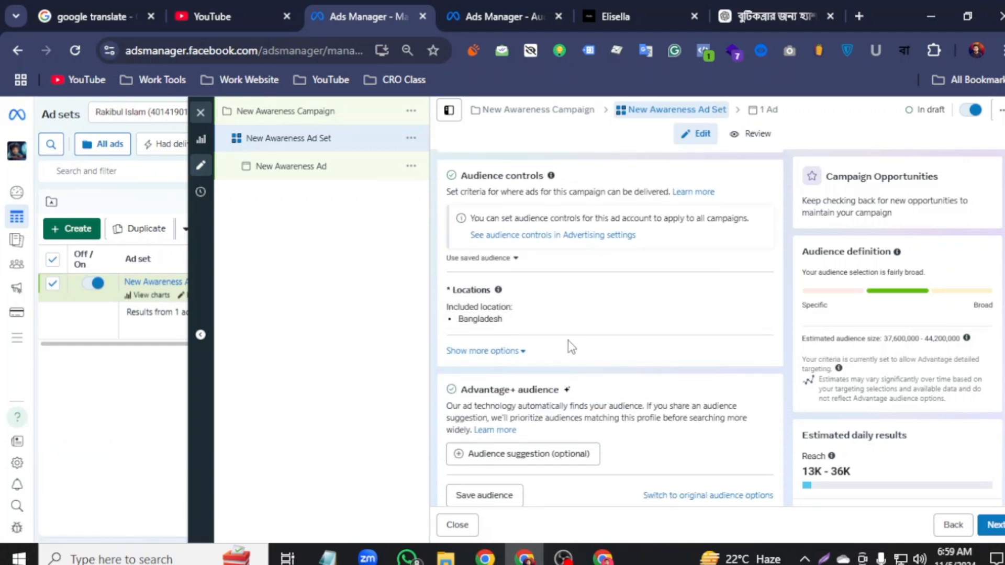
pyautogui.scroll(-2, 702, 408)
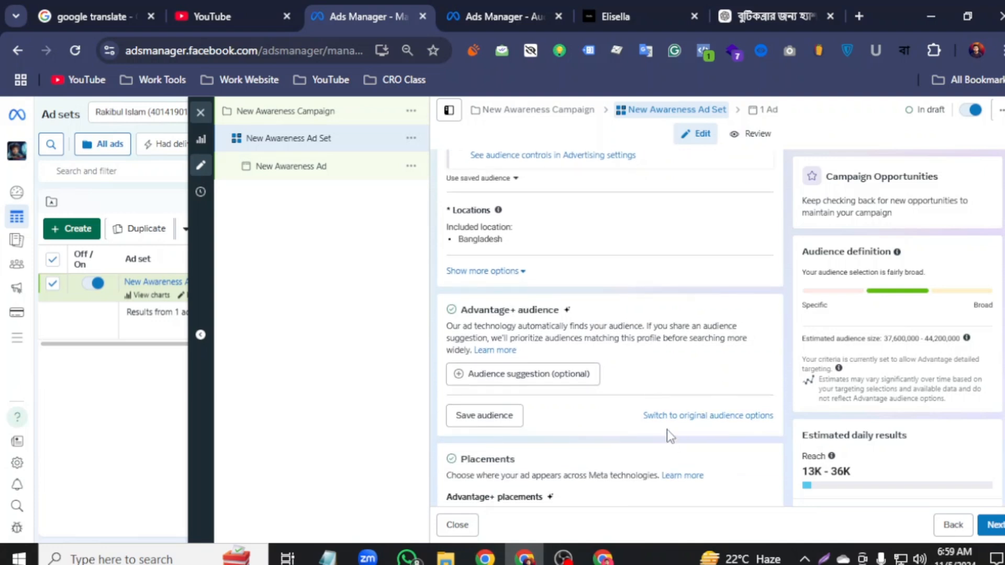
pyautogui.click(723, 416)
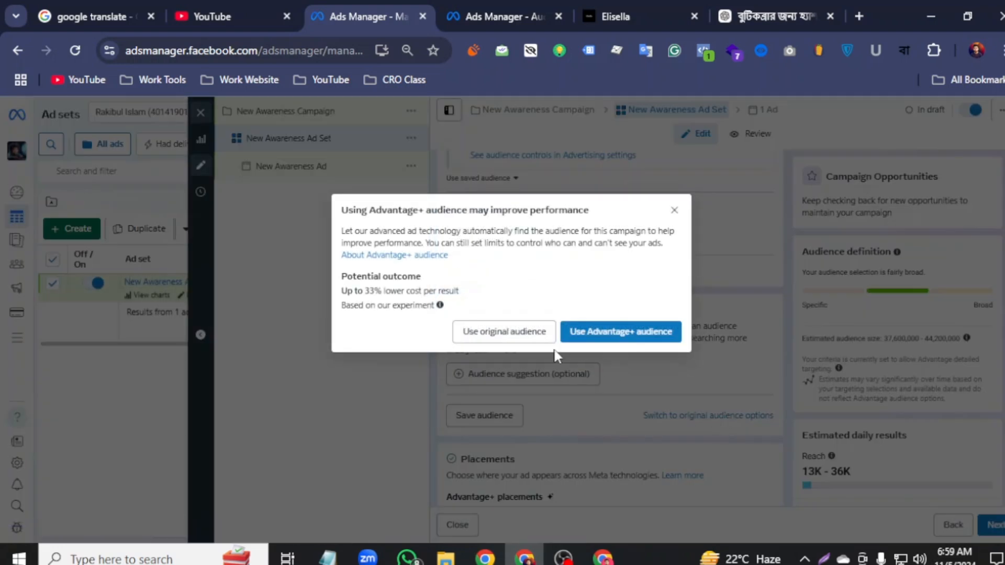
pyautogui.click(526, 335)
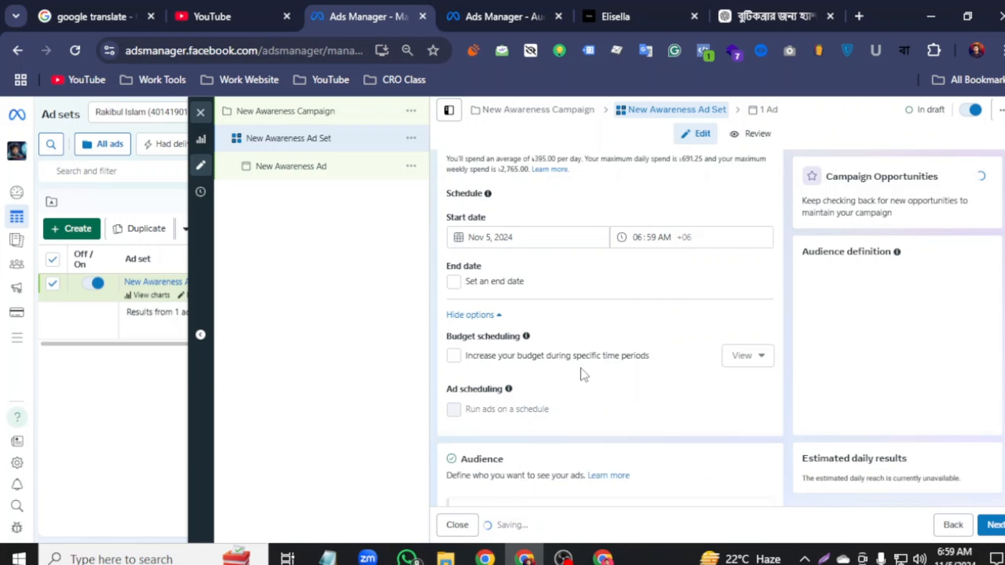
# Step: Apply the saved audience "BOFU - Audience" to the ad set and review its targeting summary
pyautogui.scroll(-9, 580, 368)
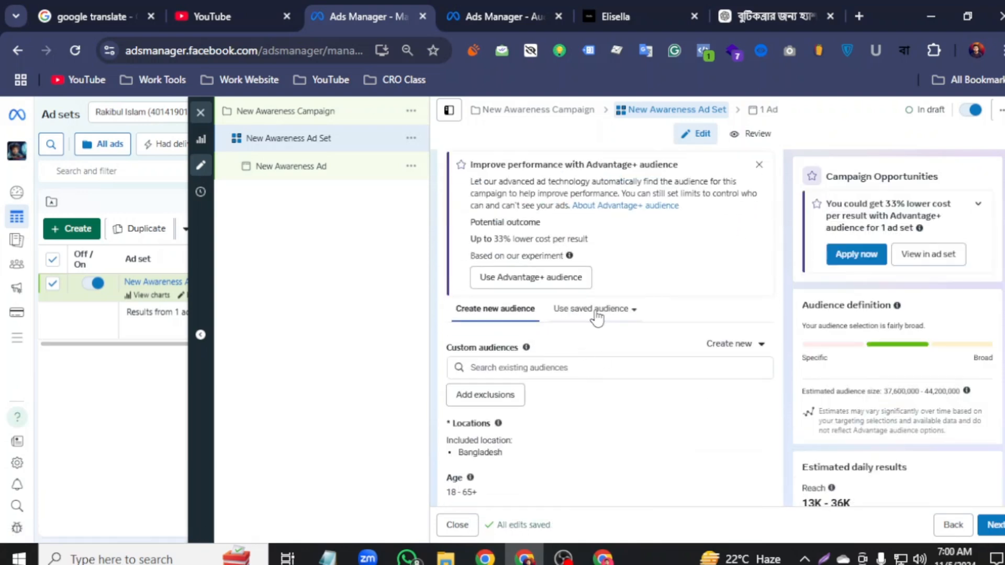
pyautogui.click(601, 314)
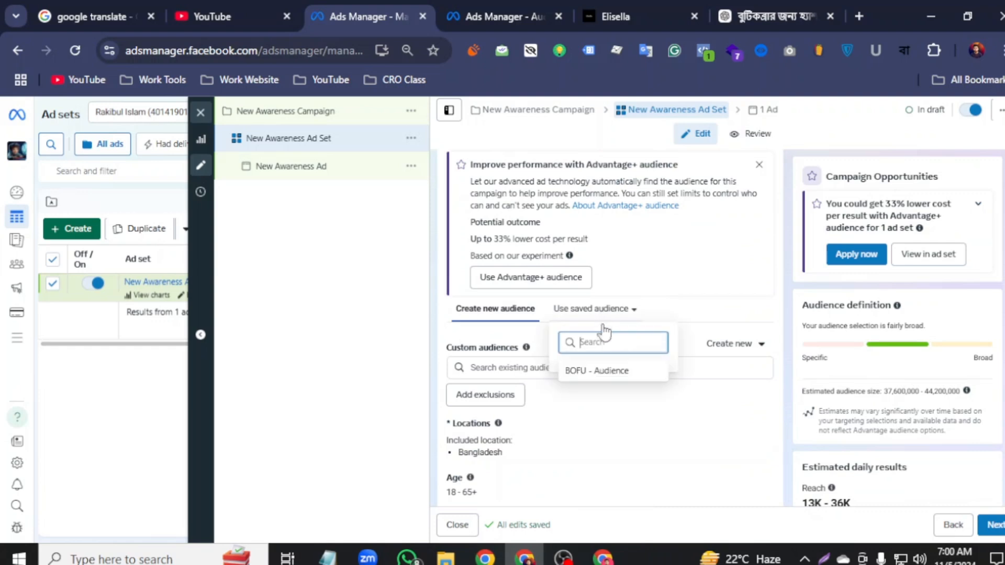
pyautogui.click(599, 371)
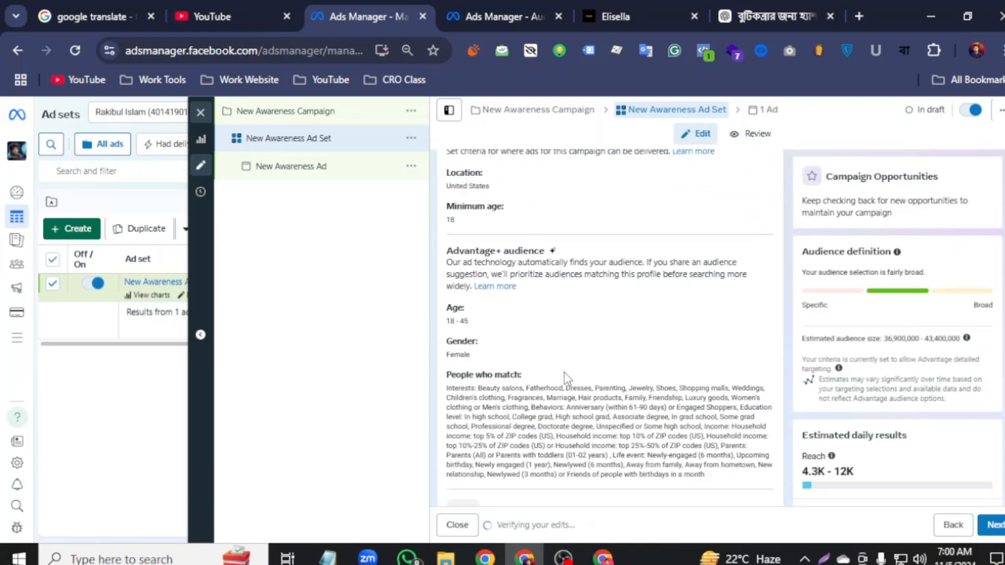
pyautogui.scroll(-3, 597, 361)
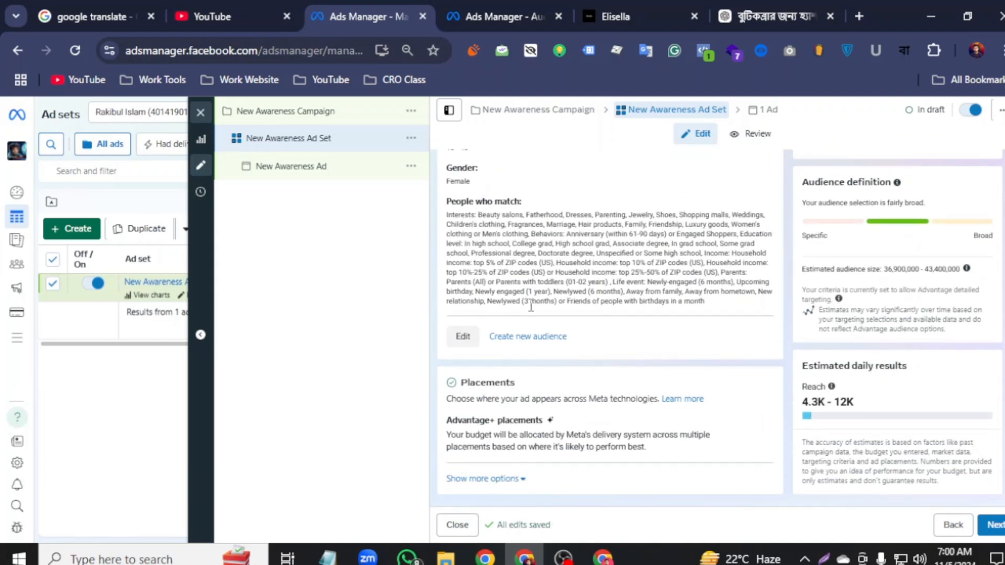